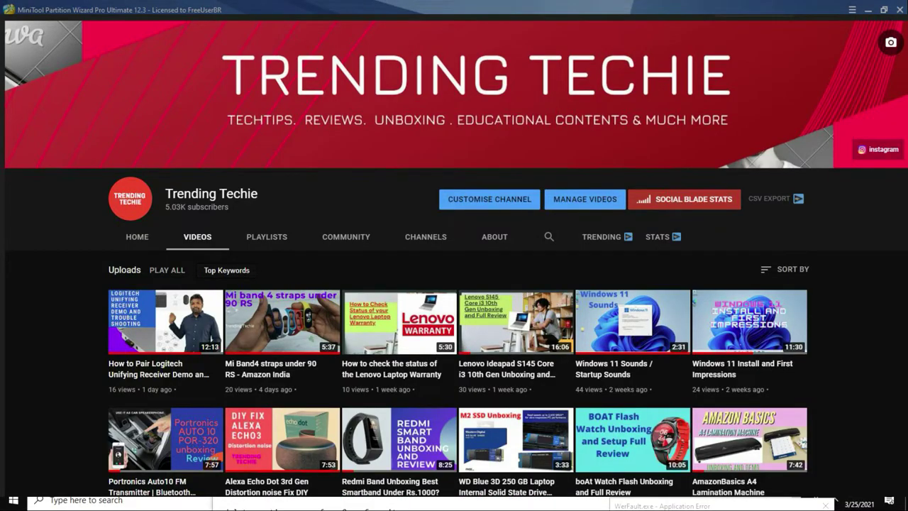
- Launch Disk Management from the Win+X menu and restore it to a smaller window
{"action": "key", "text": "super+x"}
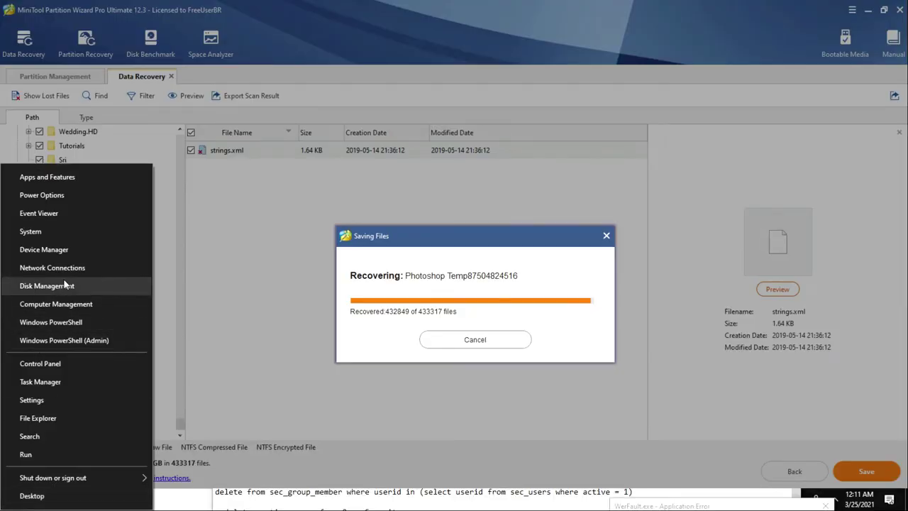
{"action": "left_click", "coordinate": [9, 499]}
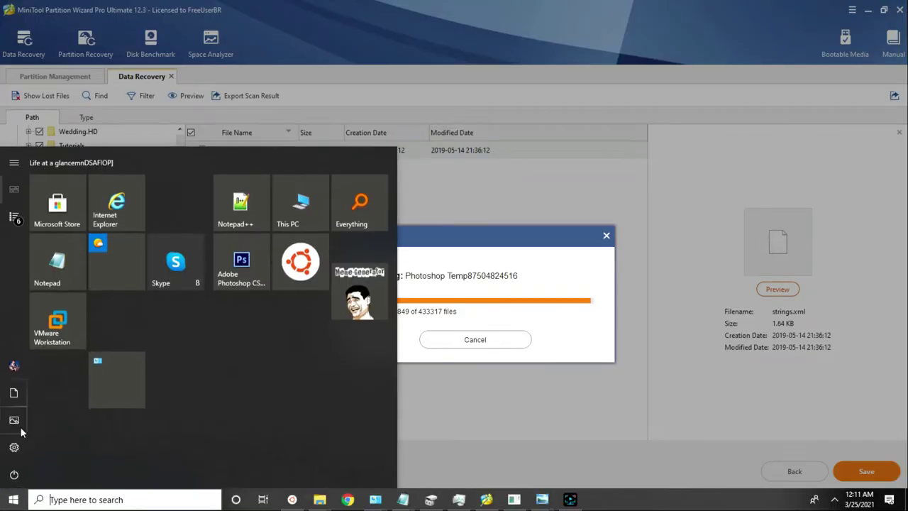
{"action": "right_click", "coordinate": [5, 495]}
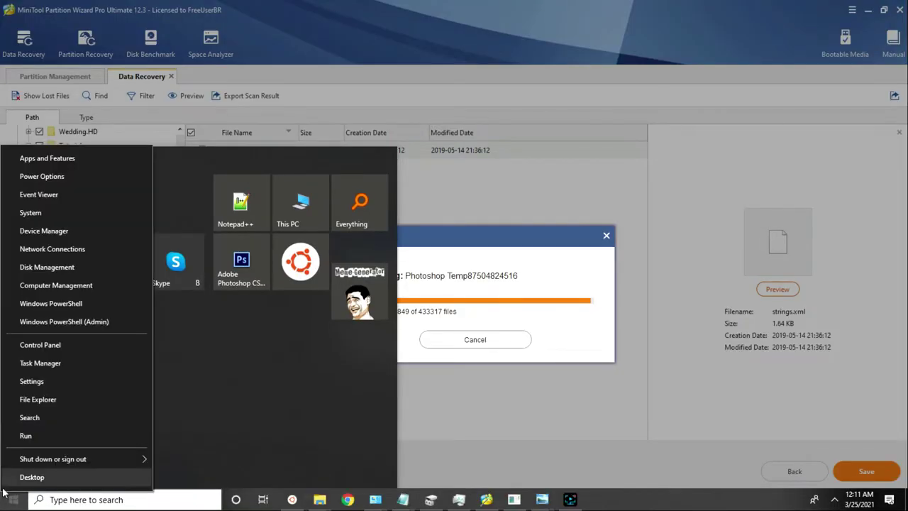
{"action": "left_click", "coordinate": [67, 268]}
{"action": "left_click", "coordinate": [468, 64]}
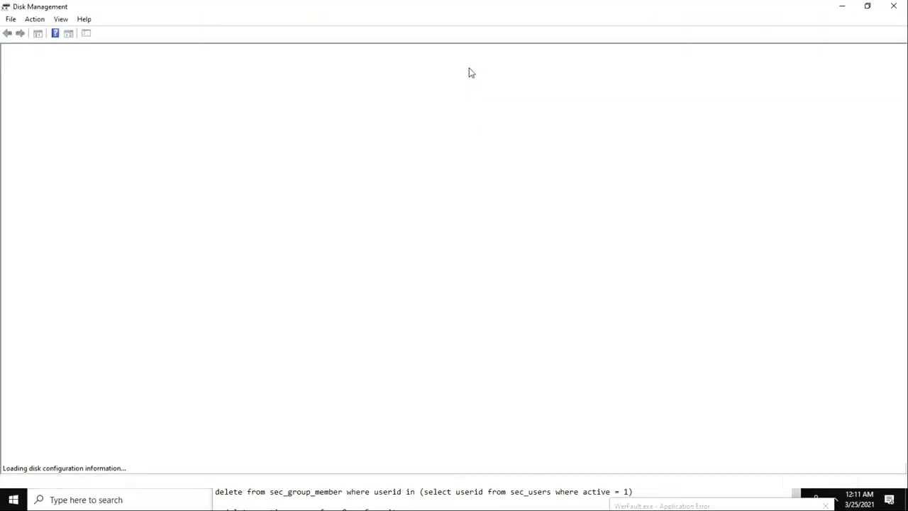
{"action": "left_click", "coordinate": [866, 6]}
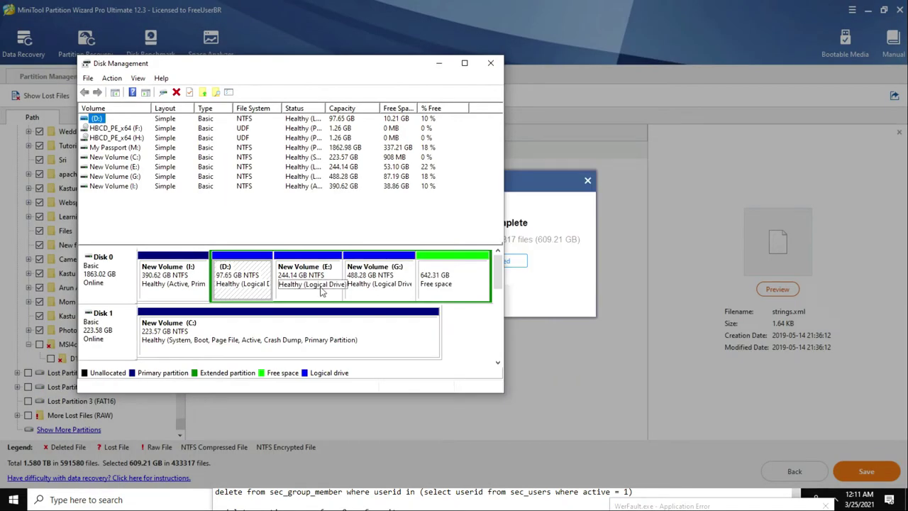
- Inspect the options for New Volume (E:) and the 642.31 GB free space, then put Disk Management away
{"action": "right_click", "coordinate": [320, 287]}
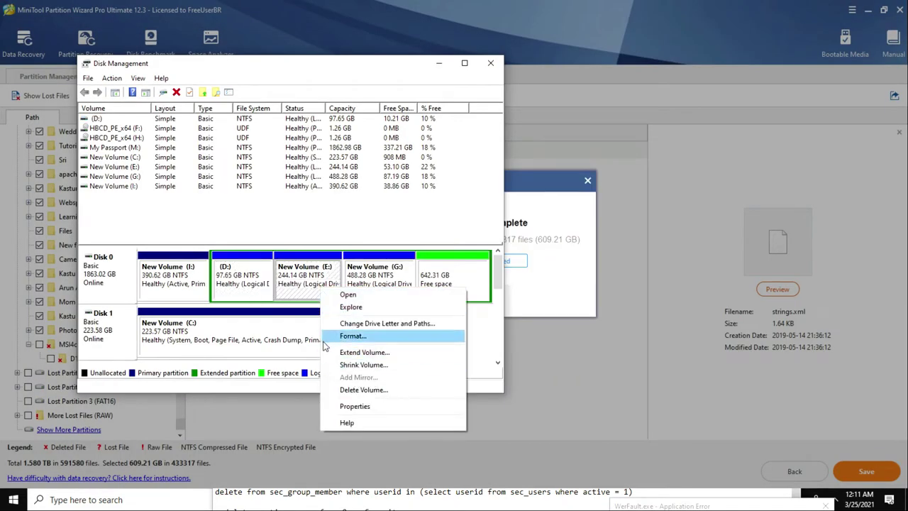
{"action": "right_click", "coordinate": [448, 268]}
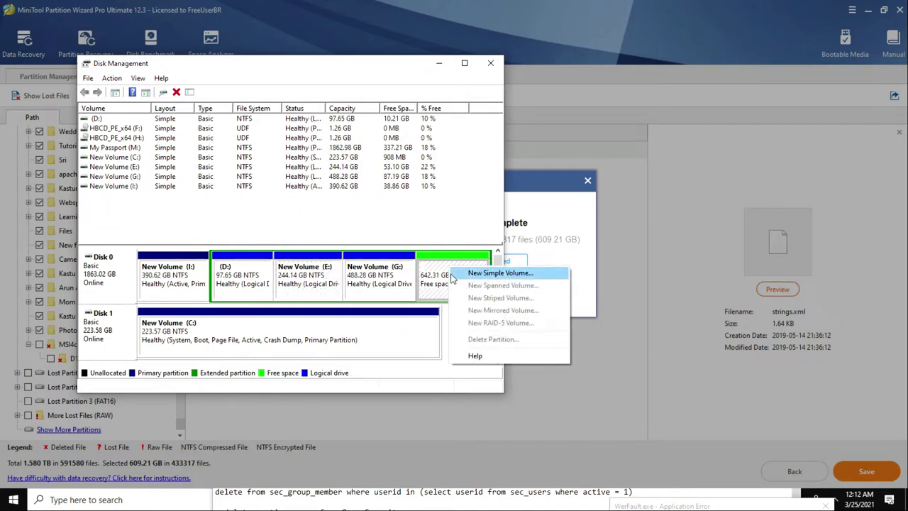
{"action": "left_click", "coordinate": [447, 283]}
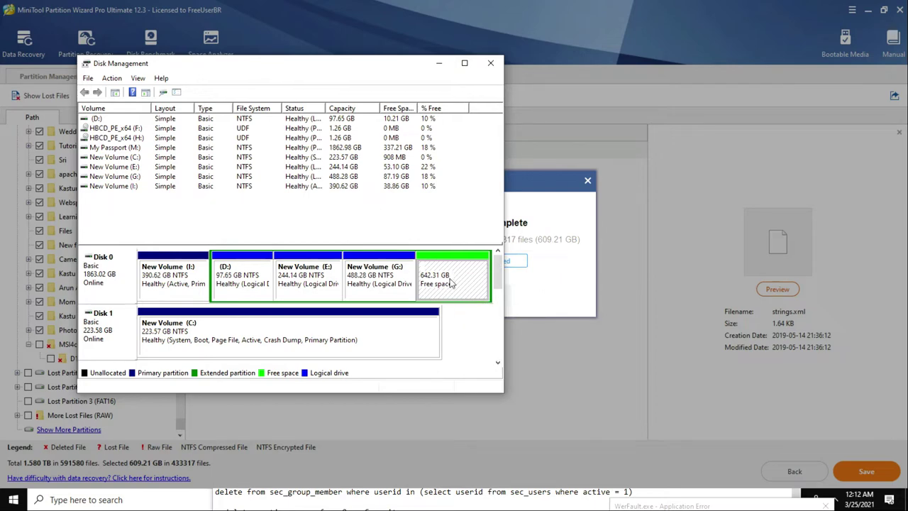
{"action": "right_click", "coordinate": [454, 281]}
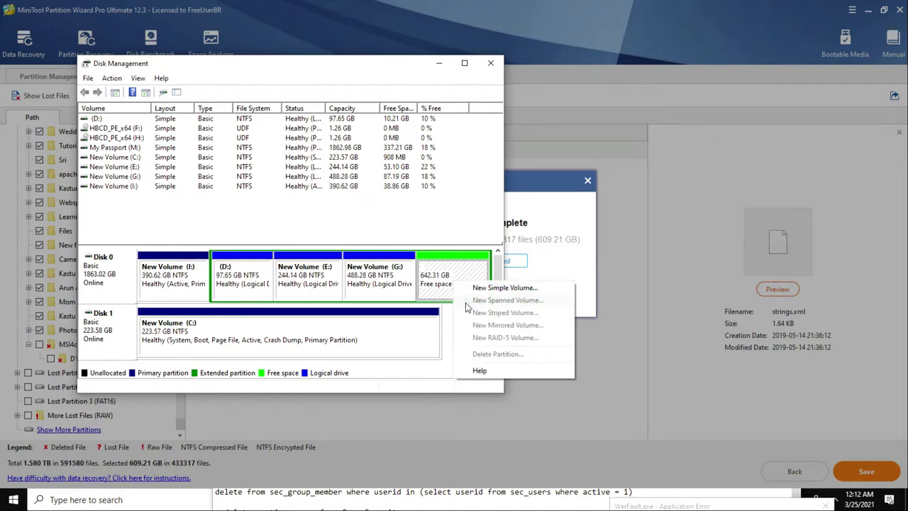
{"action": "left_click", "coordinate": [464, 63]}
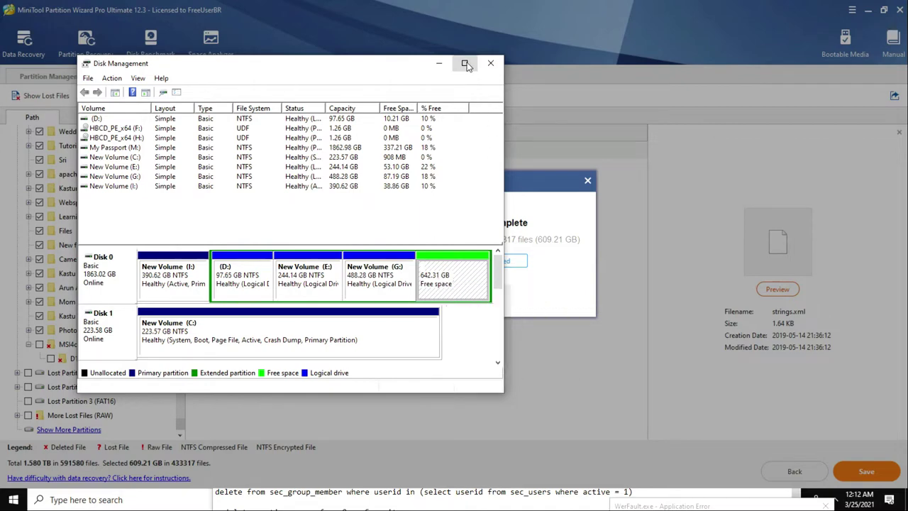
{"action": "right_click", "coordinate": [780, 215]}
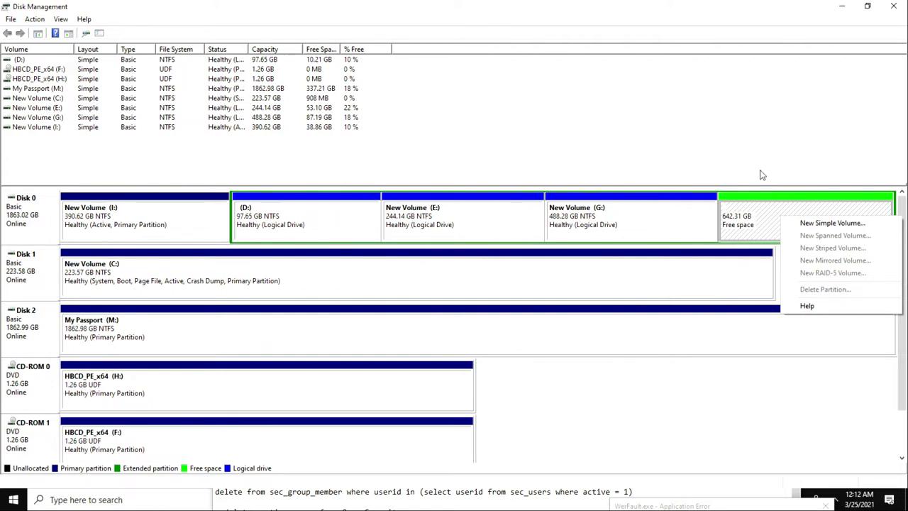
{"action": "left_click", "coordinate": [844, 6]}
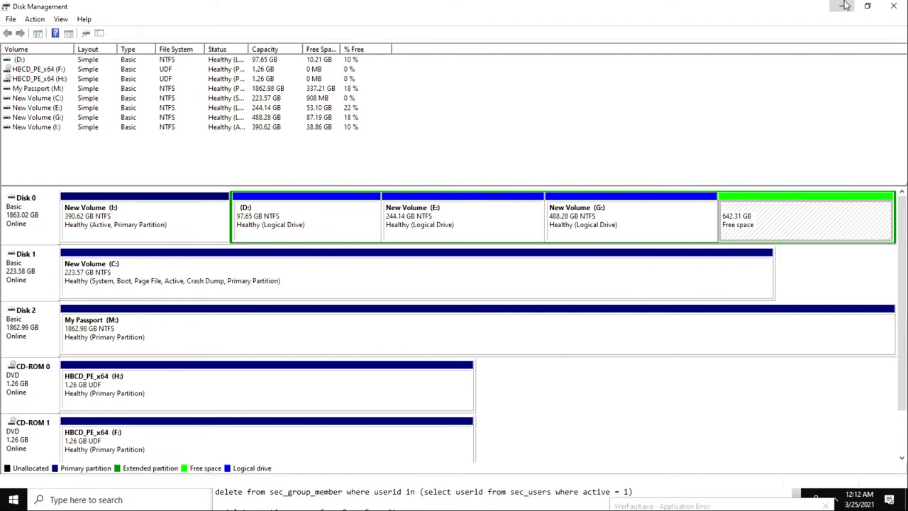
{"action": "left_click", "coordinate": [844, 6]}
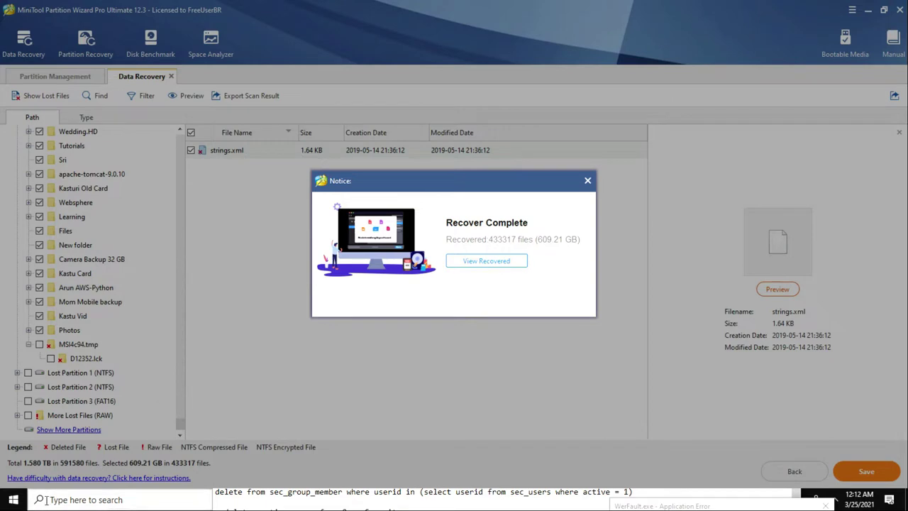
- Reposition the recovery notice, open and minimize a Chrome tab, and try a Windows search for 'unde'
{"action": "left_click_drag", "start_coordinate": [447, 186], "coordinate": [437, 227]}
{"action": "key", "text": "super"}
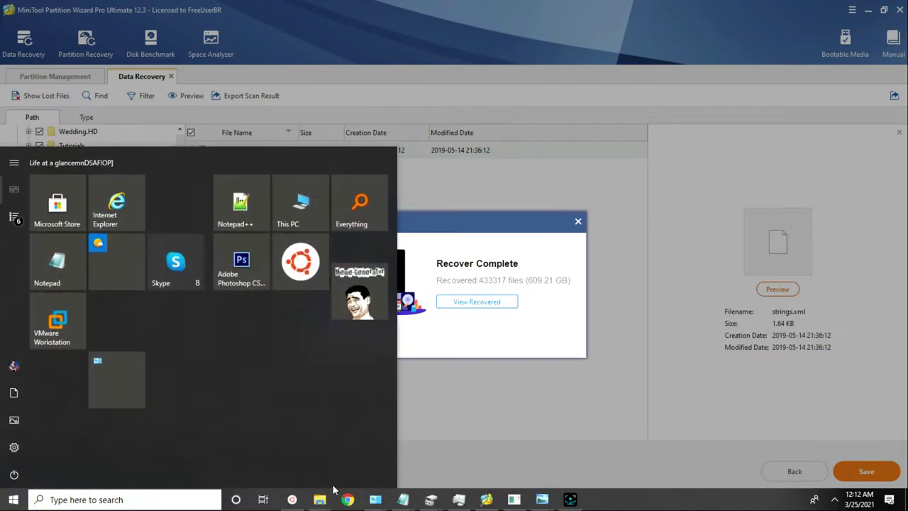
{"action": "left_click", "coordinate": [350, 491]}
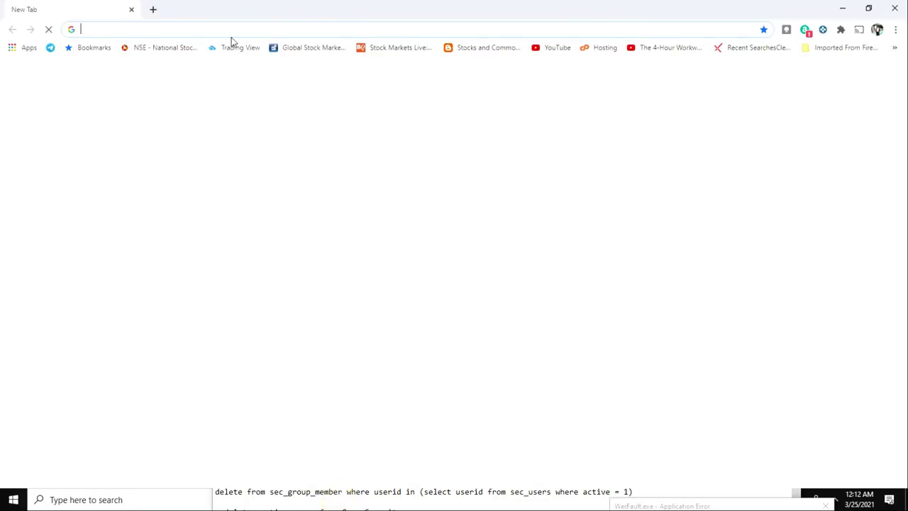
{"action": "left_click", "coordinate": [842, 7]}
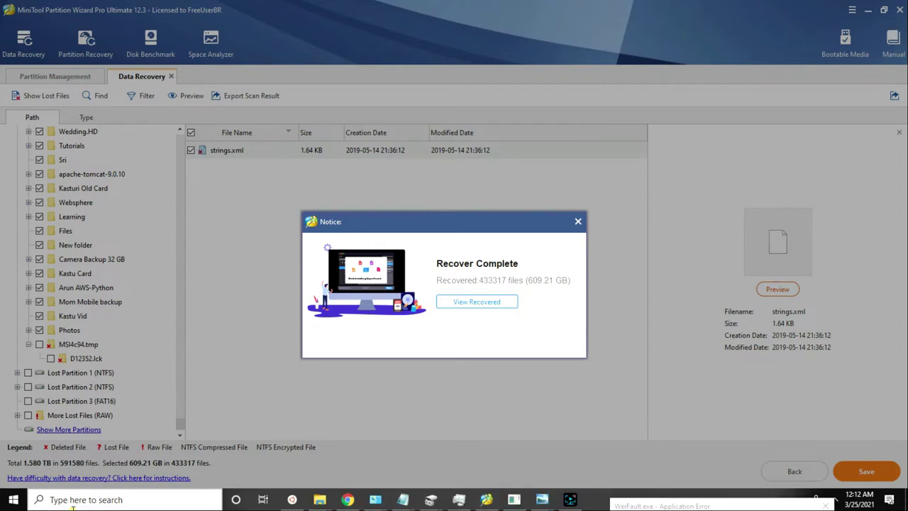
{"action": "left_click", "coordinate": [206, 499]}
{"action": "type", "text": "un"}
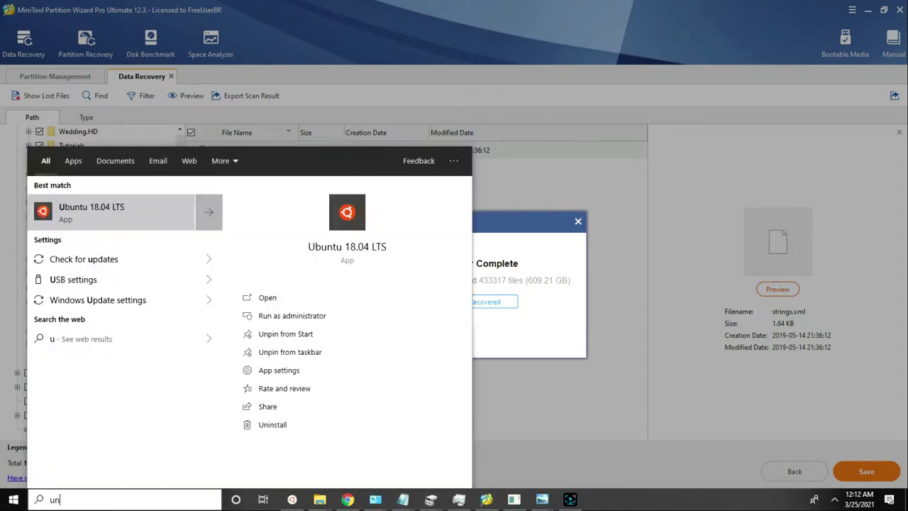
{"action": "type", "text": "de"}
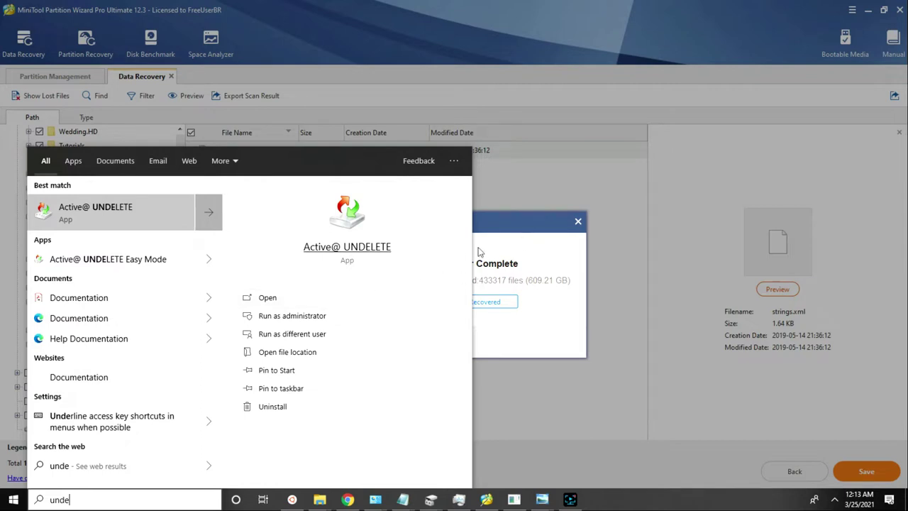
{"action": "left_click", "coordinate": [514, 229]}
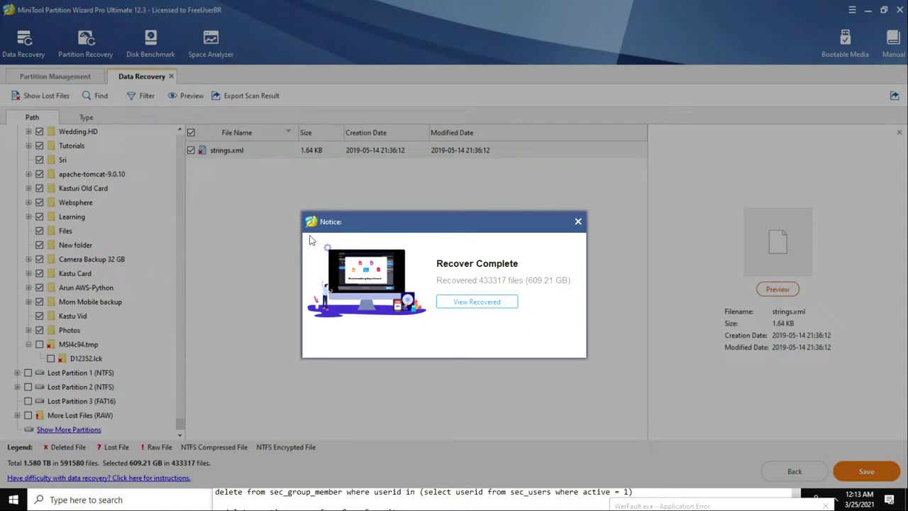
{"action": "left_click_drag", "start_coordinate": [362, 221], "coordinate": [322, 245]}
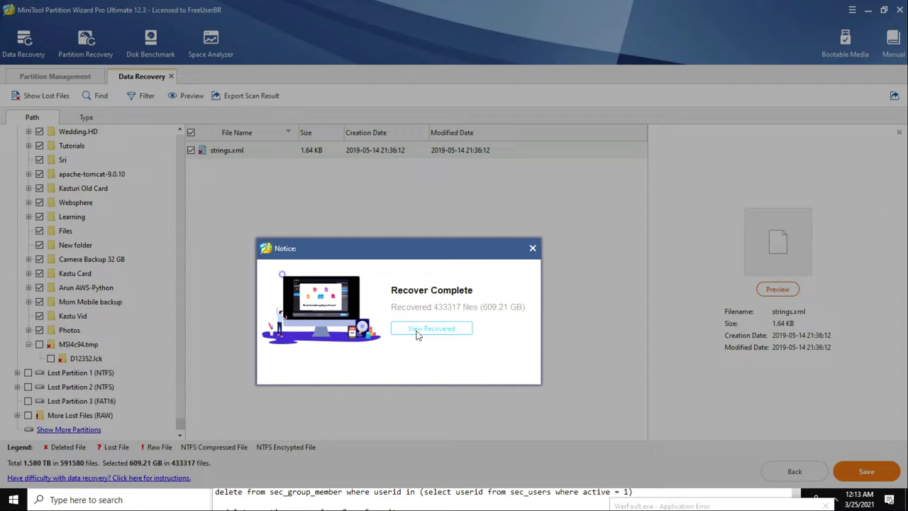
- Browse the recovered files into Existing Partition (NTFS) > Wedding.HD > CAMARE 02
{"action": "left_click", "coordinate": [417, 334]}
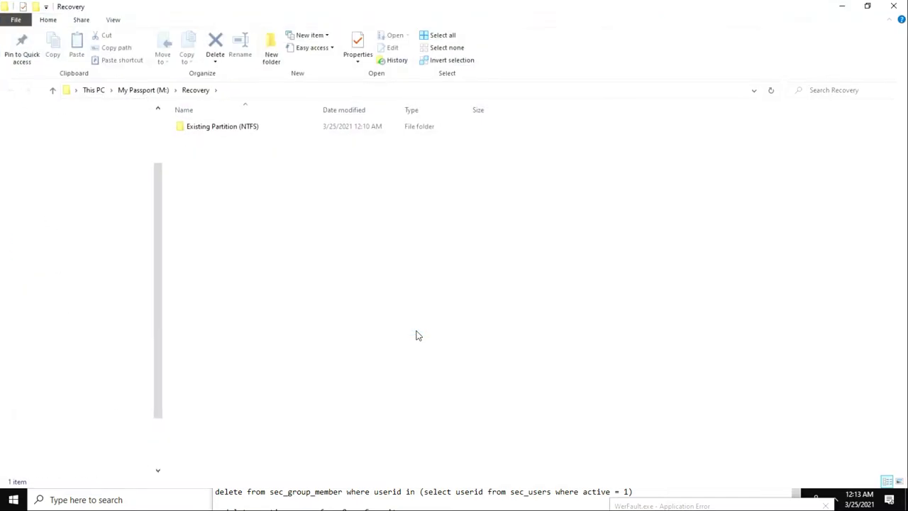
{"action": "double_click", "coordinate": [229, 135]}
{"action": "scroll", "coordinate": [263, 268], "scroll_direction": "down", "scroll_amount": 8}
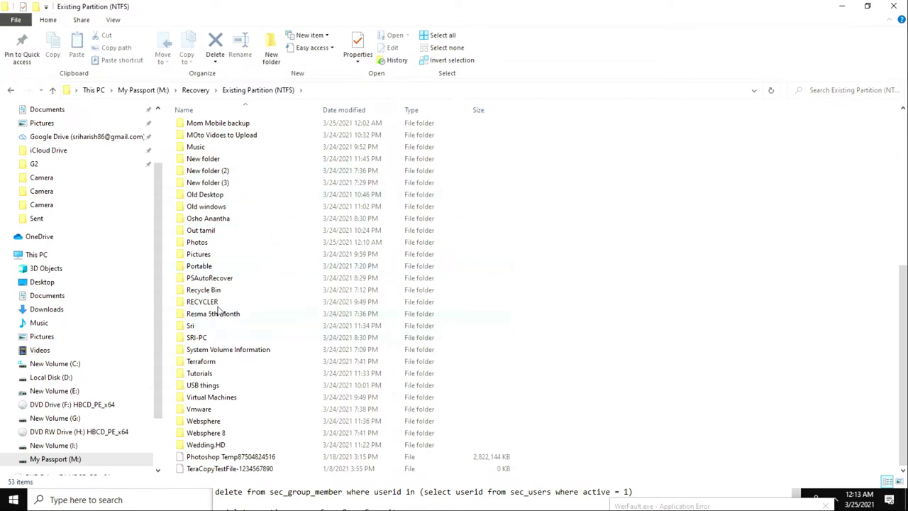
{"action": "left_click", "coordinate": [213, 444]}
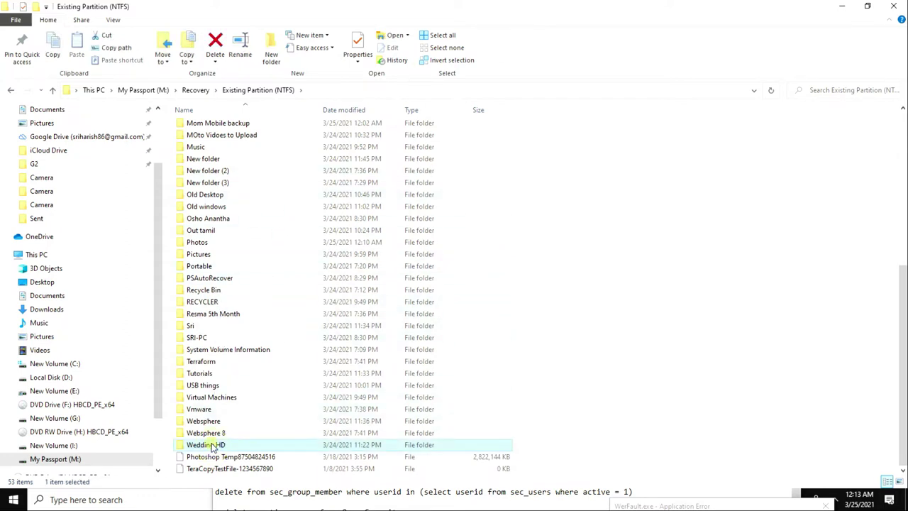
{"action": "double_click", "coordinate": [212, 444]}
{"action": "double_click", "coordinate": [217, 141]}
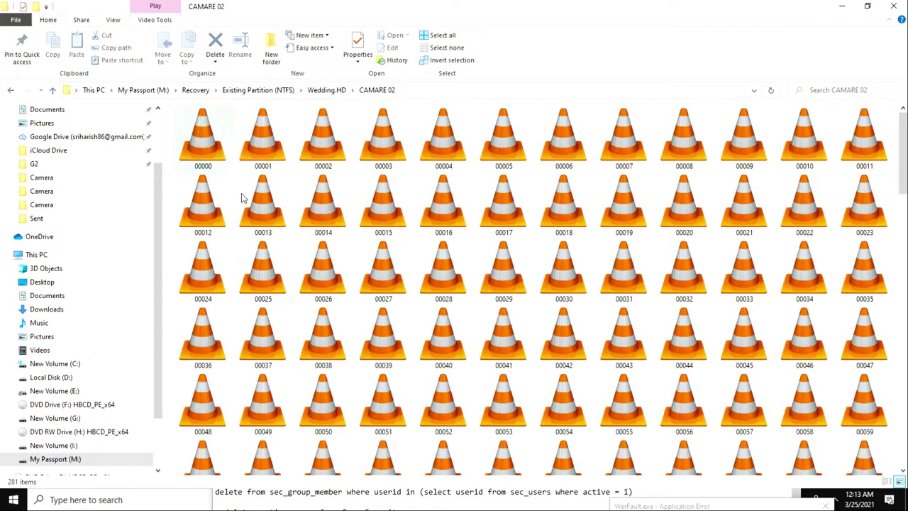
- Play recovered videos 00025 and 00006 to check them, quitting the player each time
{"action": "left_click", "coordinate": [267, 260]}
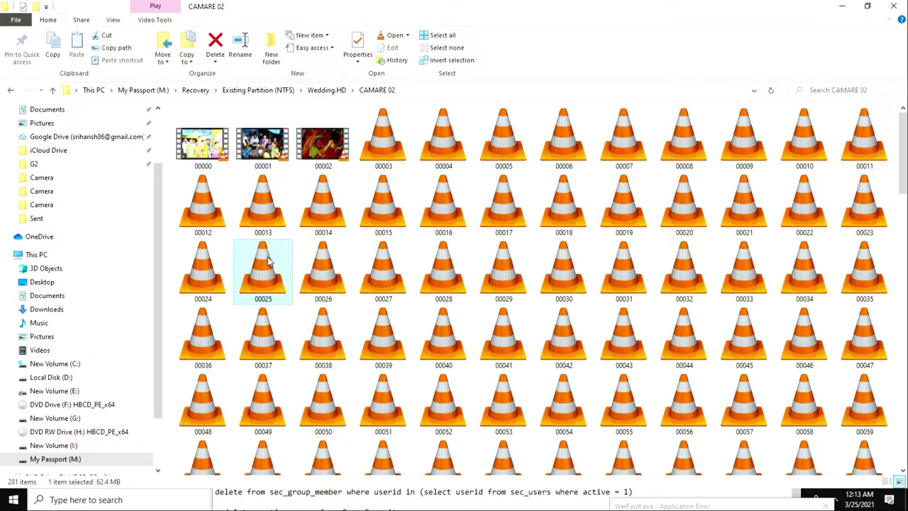
{"action": "double_click", "coordinate": [267, 259]}
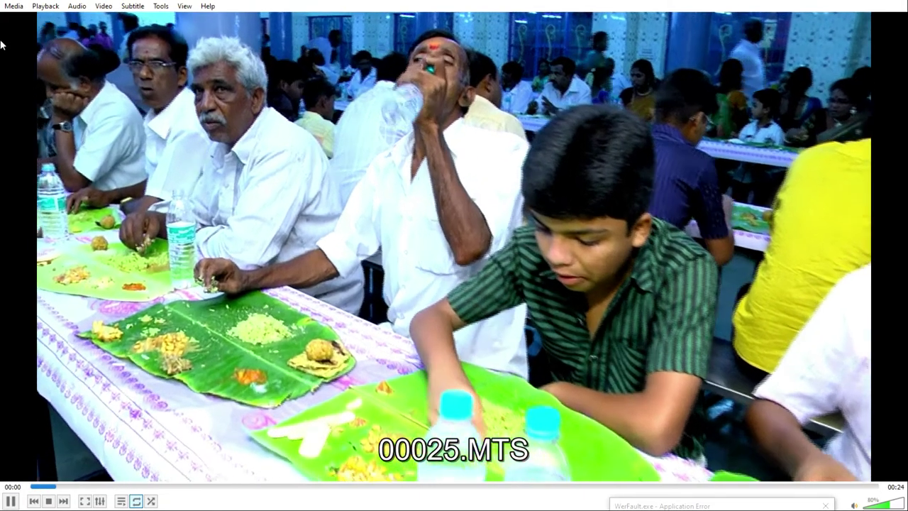
{"action": "left_click", "coordinate": [13, 6]}
{"action": "left_click", "coordinate": [28, 176]}
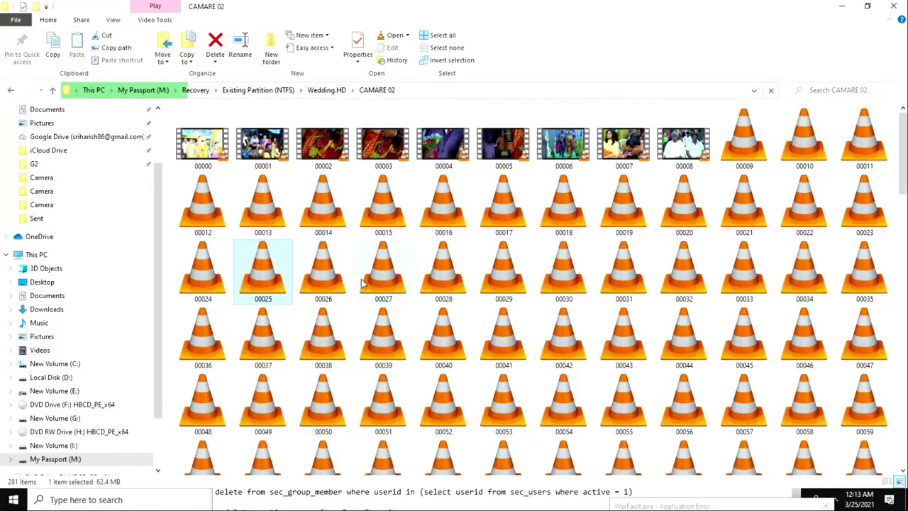
{"action": "double_click", "coordinate": [560, 153]}
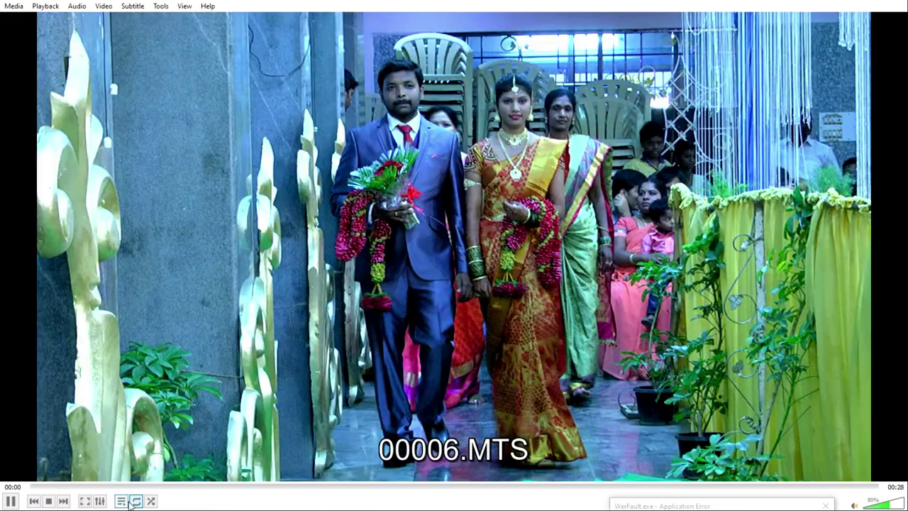
{"action": "left_click", "coordinate": [14, 6]}
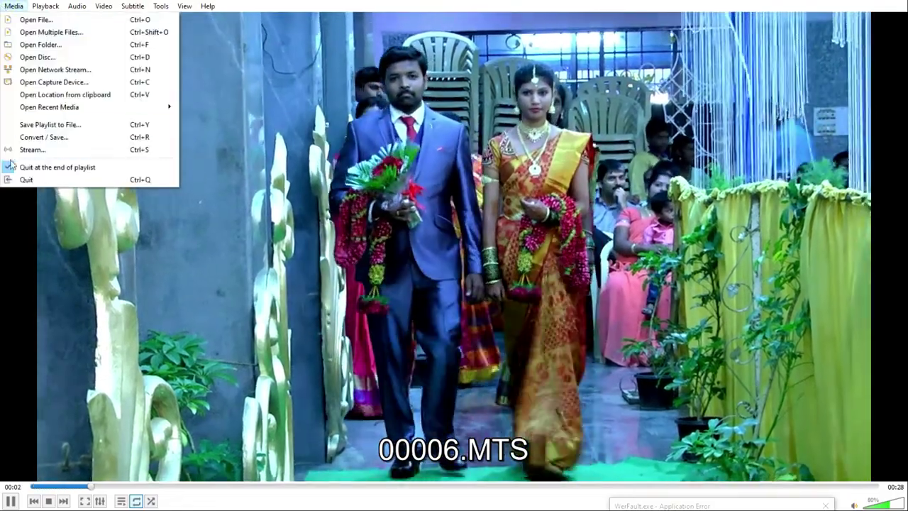
{"action": "left_click", "coordinate": [15, 179]}
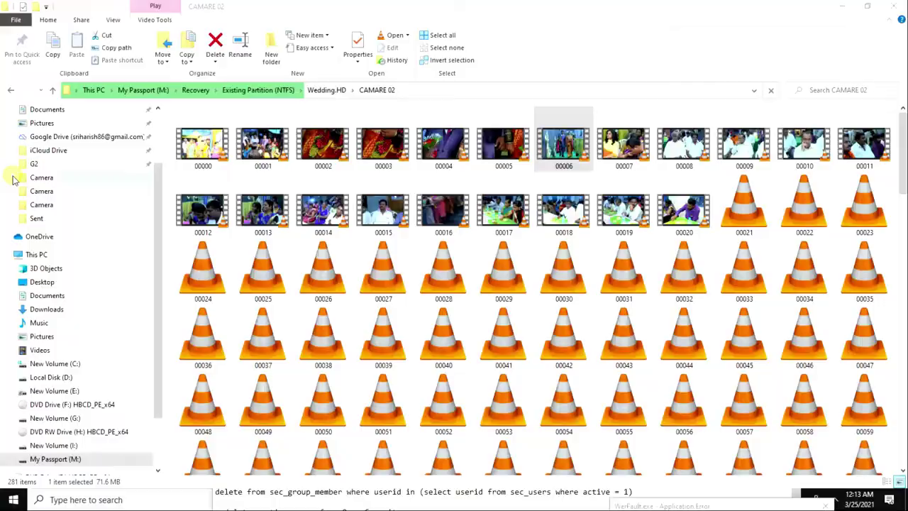
- Go back up through Existing Partition (NTFS) and My Passport to This PC
{"action": "left_click", "coordinate": [301, 90]}
{"action": "left_click", "coordinate": [300, 90]}
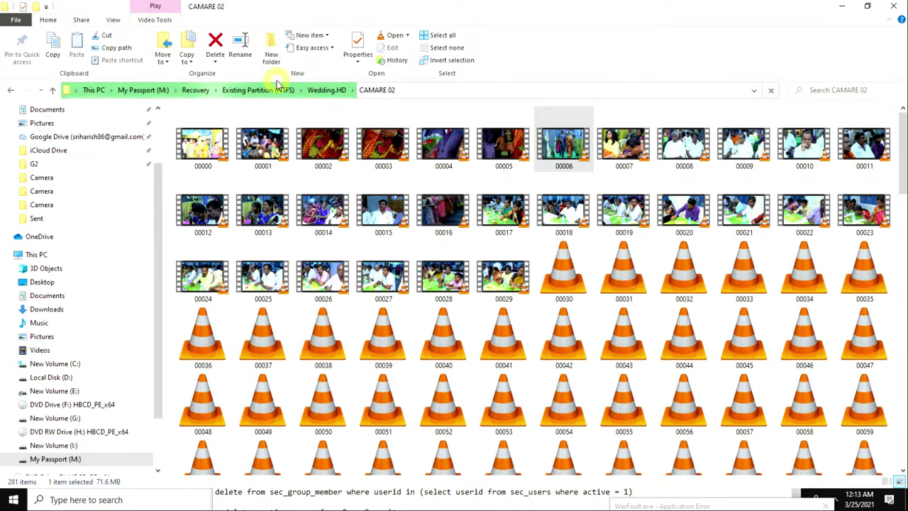
{"action": "left_click", "coordinate": [280, 89]}
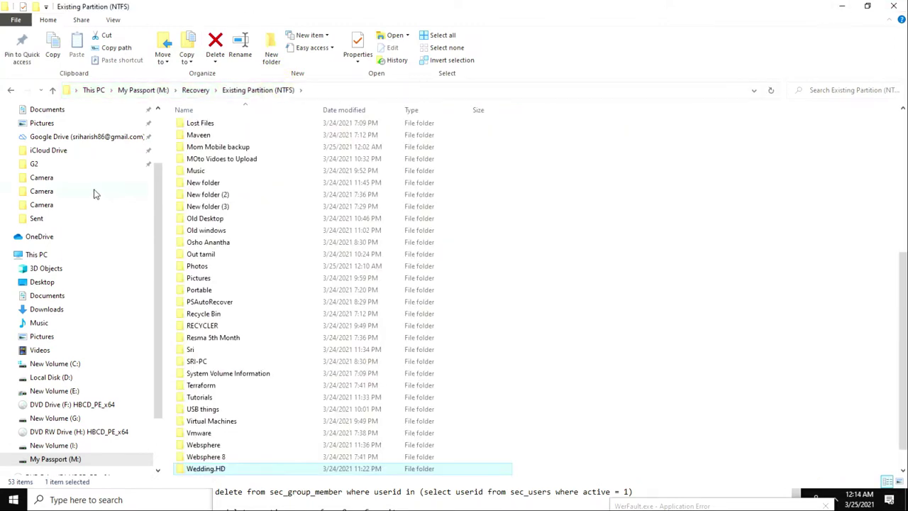
{"action": "left_click", "coordinate": [156, 91]}
{"action": "left_click", "coordinate": [92, 93]}
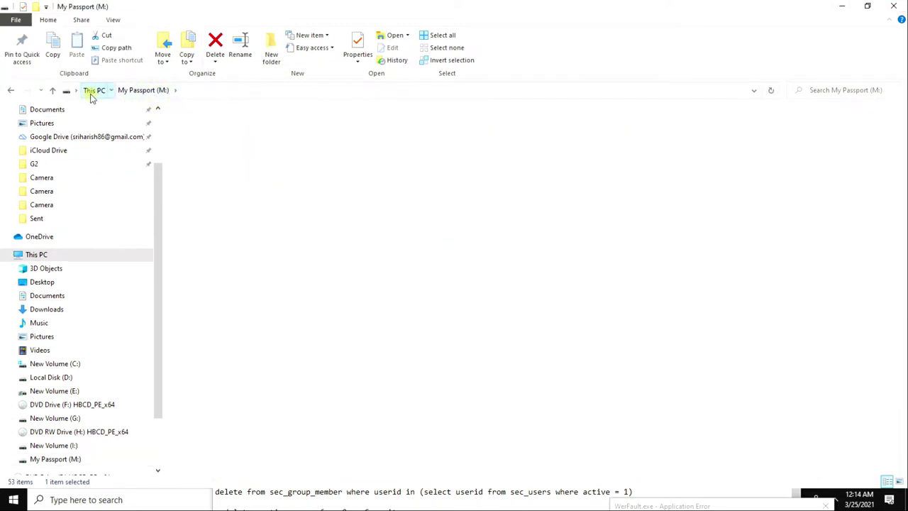
- Minimize the Cleanup Scripts notes and File Explorer to reveal MiniTool
{"action": "right_click", "coordinate": [13, 499]}
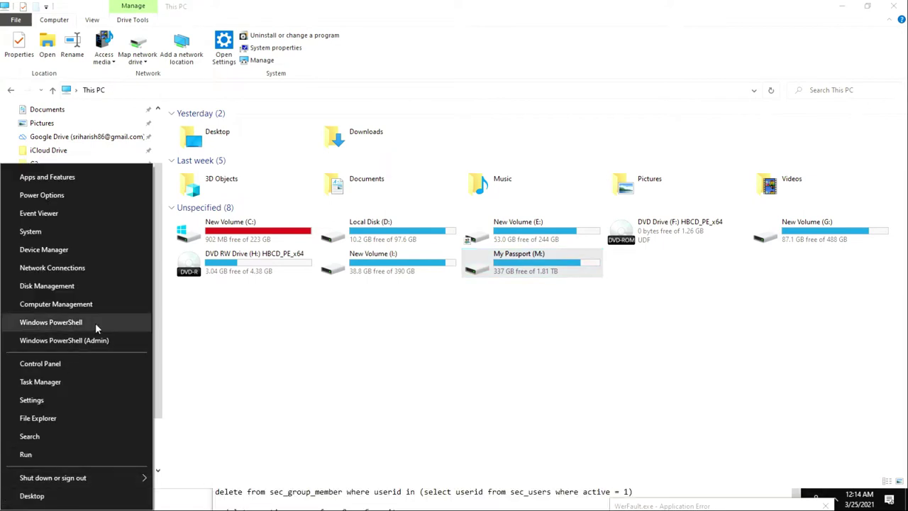
{"action": "left_click", "coordinate": [425, 401]}
{"action": "left_click", "coordinate": [312, 497]}
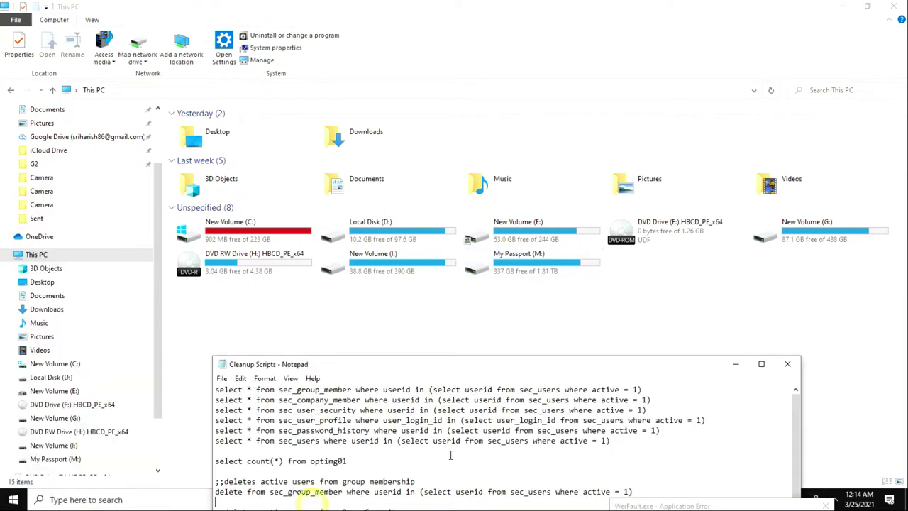
{"action": "left_click", "coordinate": [736, 364]}
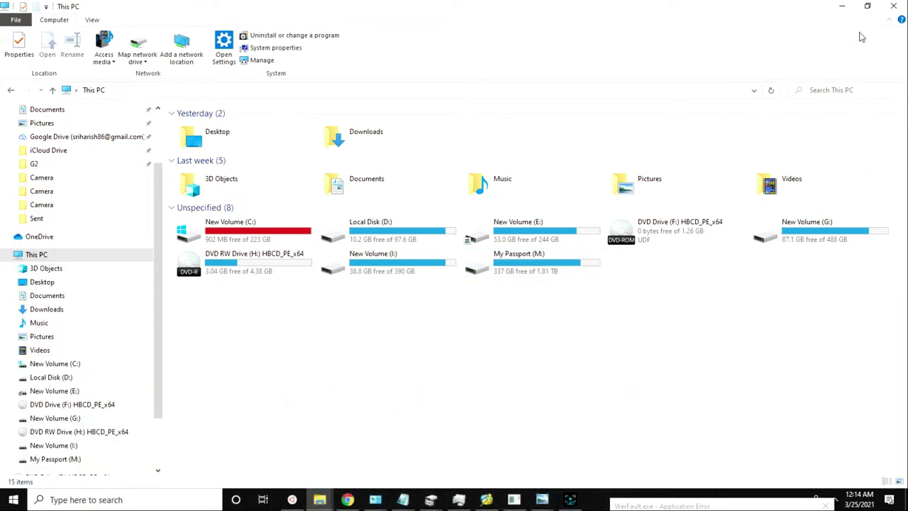
{"action": "left_click", "coordinate": [849, 9]}
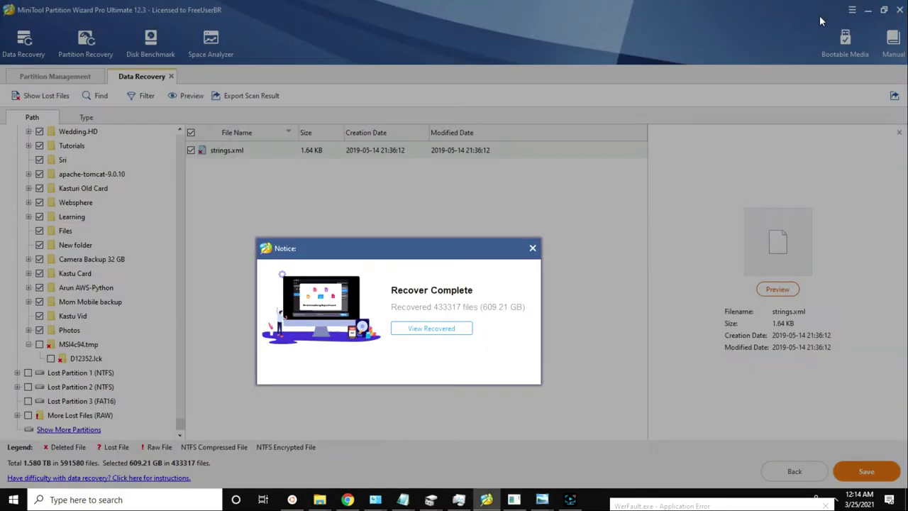
{"action": "right_click", "coordinate": [12, 494]}
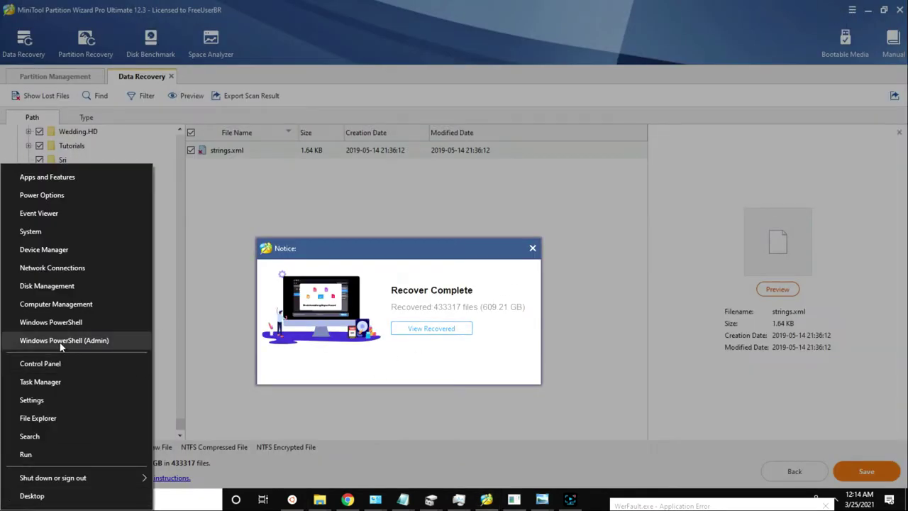
{"action": "left_click", "coordinate": [73, 286]}
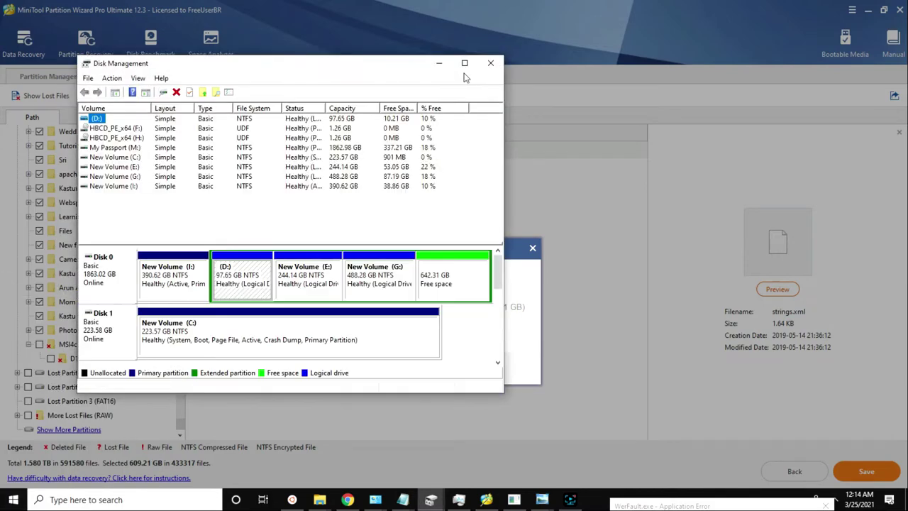
{"action": "left_click", "coordinate": [464, 63]}
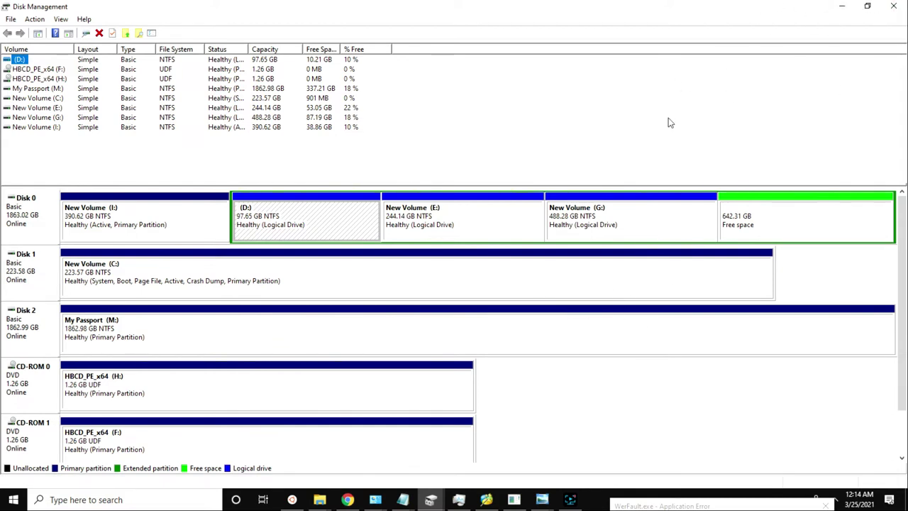
{"action": "left_click", "coordinate": [810, 222]}
{"action": "right_click", "coordinate": [808, 222]}
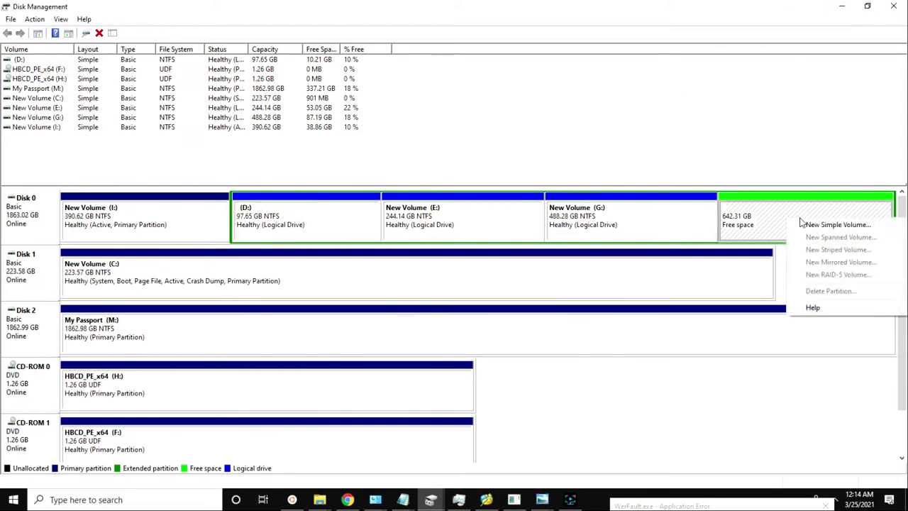
{"action": "left_click", "coordinate": [662, 230]}
{"action": "right_click", "coordinate": [792, 239]}
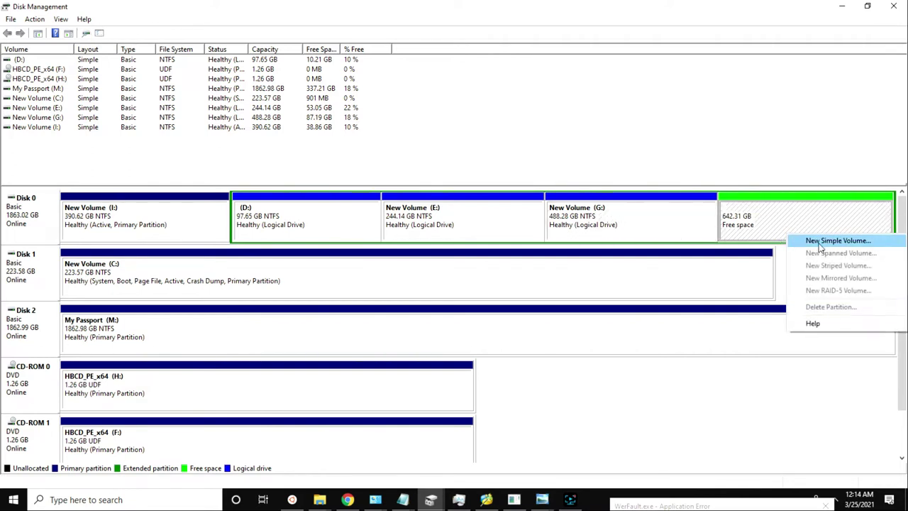
{"action": "left_click", "coordinate": [655, 217]}
{"action": "right_click", "coordinate": [655, 217]}
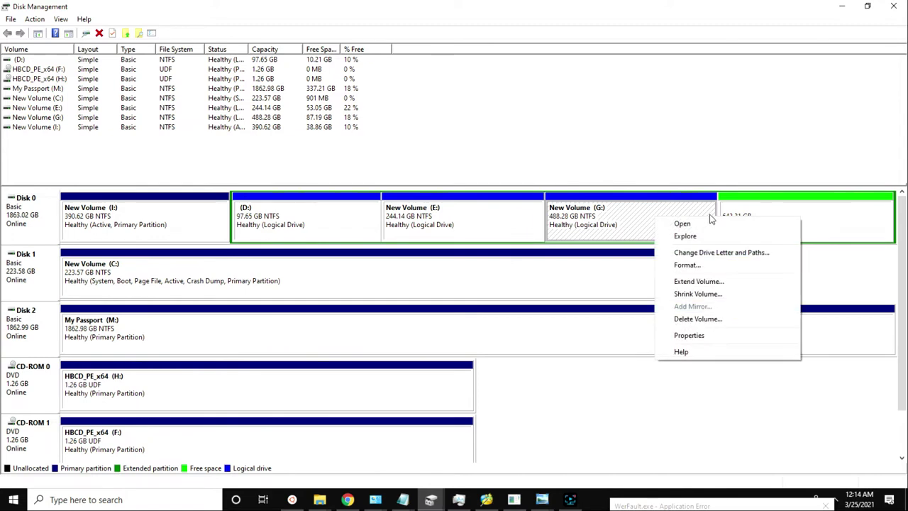
{"action": "left_click", "coordinate": [778, 216]}
{"action": "right_click", "coordinate": [671, 222]}
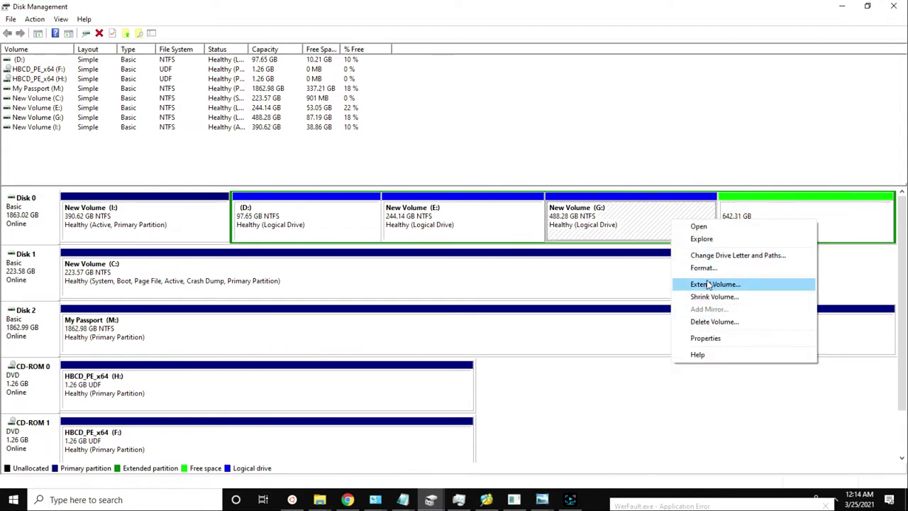
{"action": "left_click", "coordinate": [784, 211]}
{"action": "right_click", "coordinate": [637, 237]}
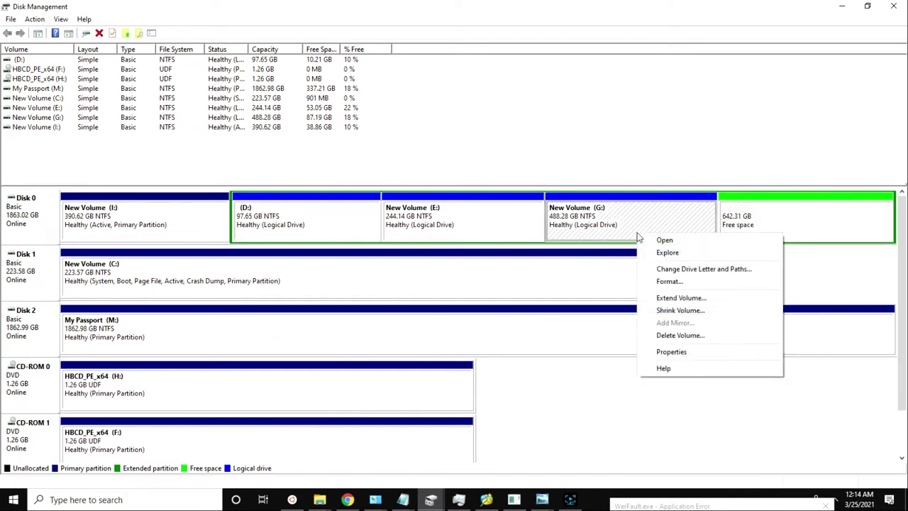
{"action": "left_click", "coordinate": [776, 213]}
{"action": "right_click", "coordinate": [776, 213]}
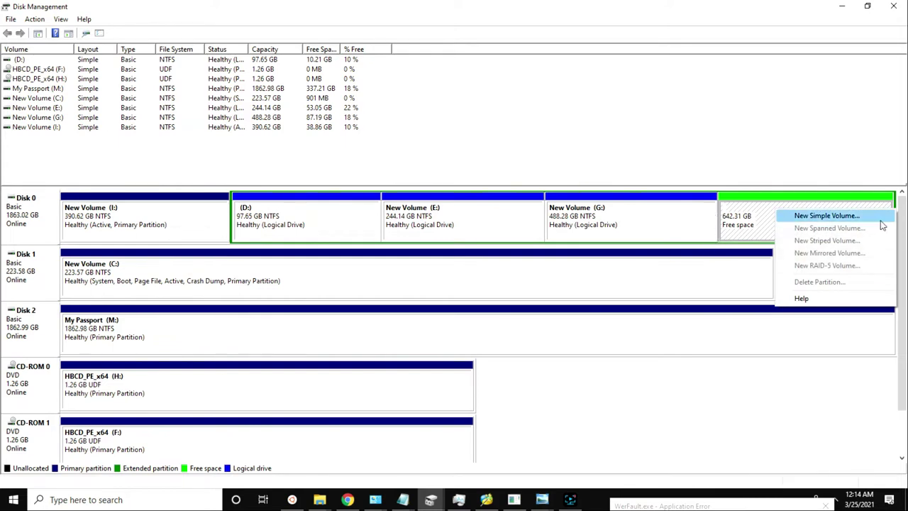
{"action": "left_click", "coordinate": [695, 425]}
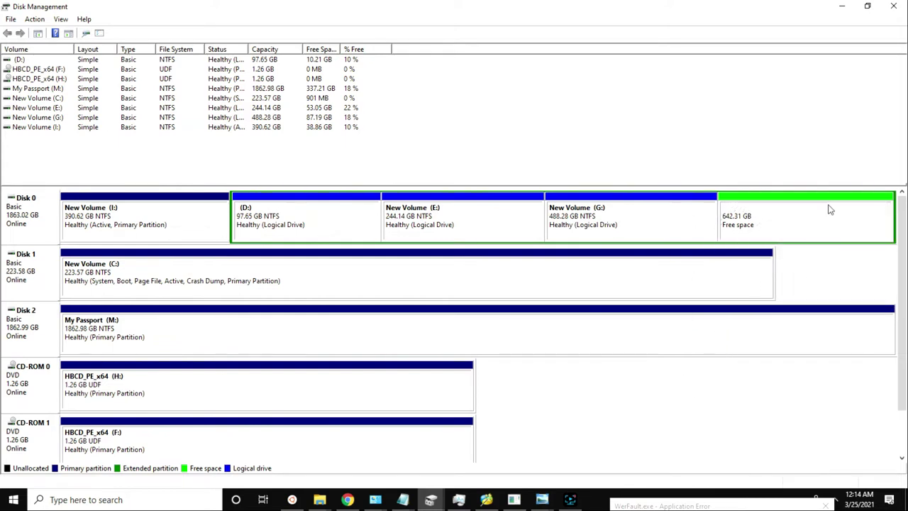
{"action": "left_click", "coordinate": [894, 5]}
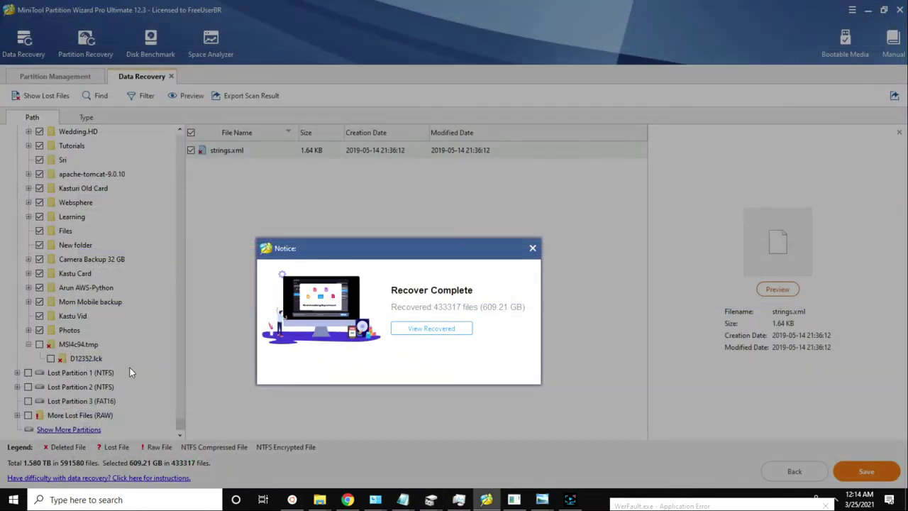
- Close the Recover Complete notice and quit MiniTool Partition Wizard, confirming Yes
{"action": "left_click", "coordinate": [532, 249]}
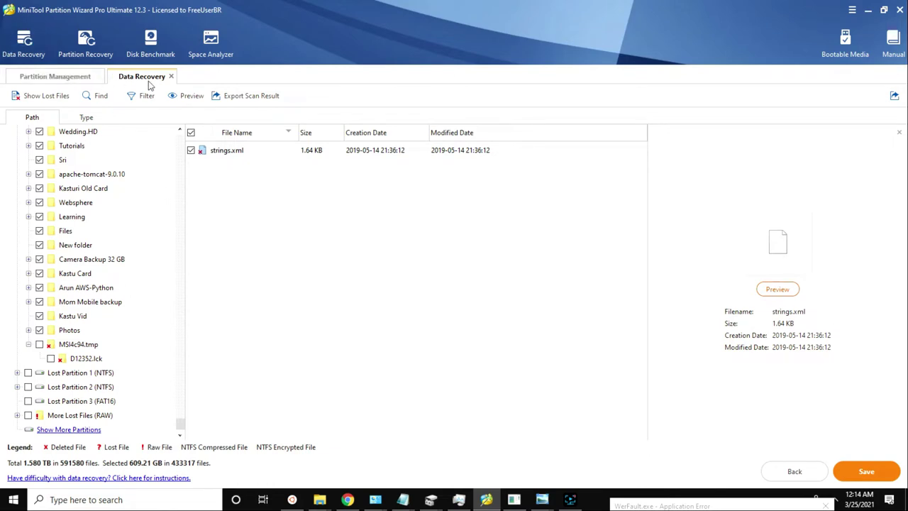
{"action": "left_click", "coordinate": [898, 9]}
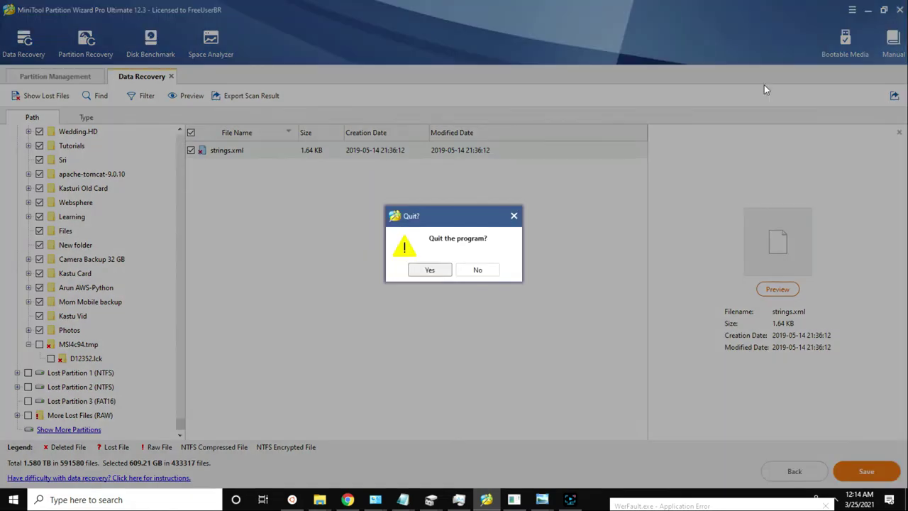
{"action": "left_click", "coordinate": [428, 273]}
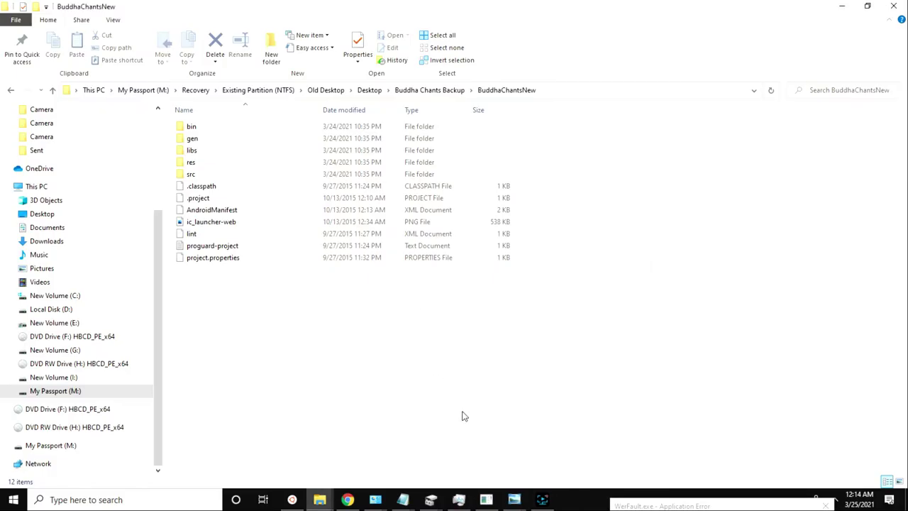
- Look through My Passport's Recovery > Existing Partition (NTFS) folder, then return to My Passport
{"action": "left_click", "coordinate": [143, 90]}
{"action": "double_click", "coordinate": [215, 401]}
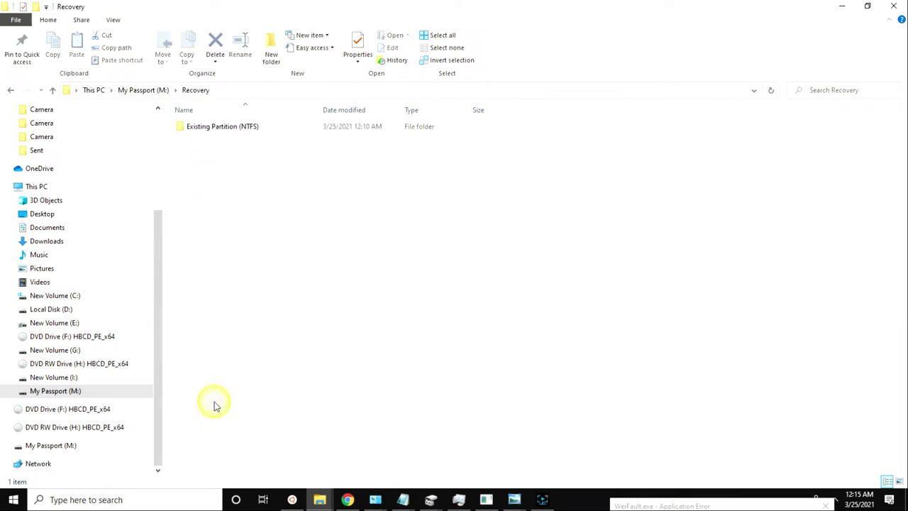
{"action": "double_click", "coordinate": [241, 125]}
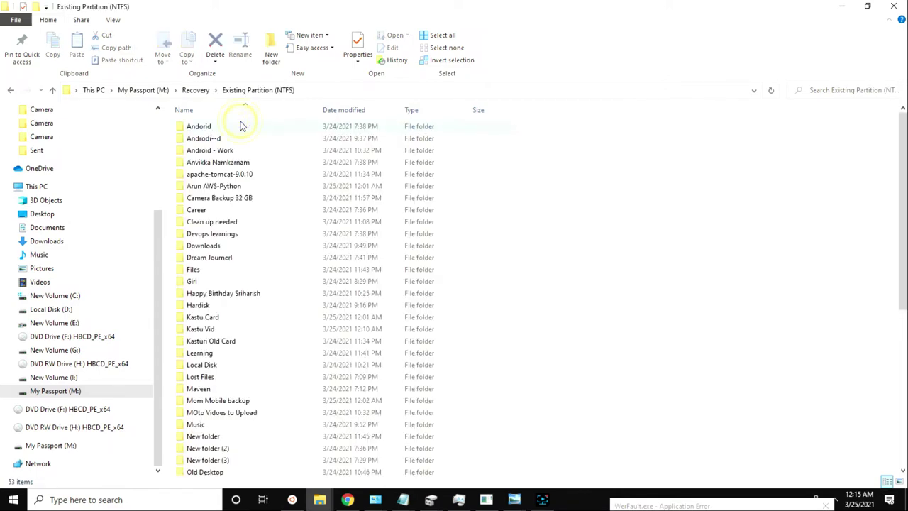
{"action": "scroll", "coordinate": [230, 179], "scroll_direction": "down", "scroll_amount": 8}
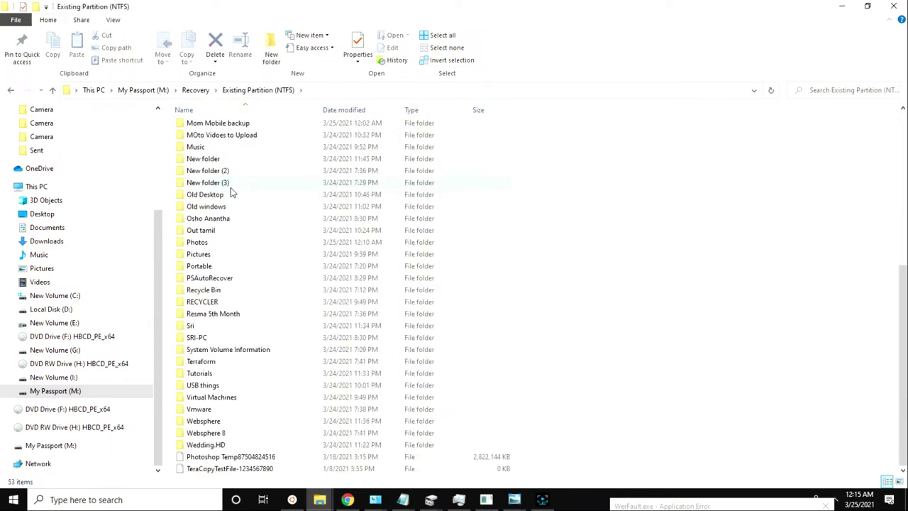
{"action": "left_click", "coordinate": [157, 90]}
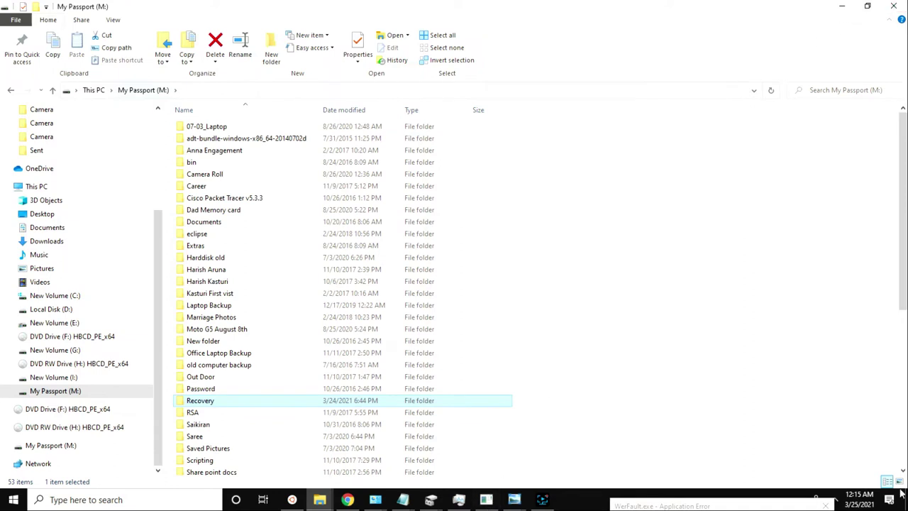
- Dismiss the WerFault and chrome.exe error messages and go to This PC
{"action": "left_click_drag", "start_coordinate": [691, 505], "coordinate": [593, 298]}
{"action": "left_click", "coordinate": [699, 355]}
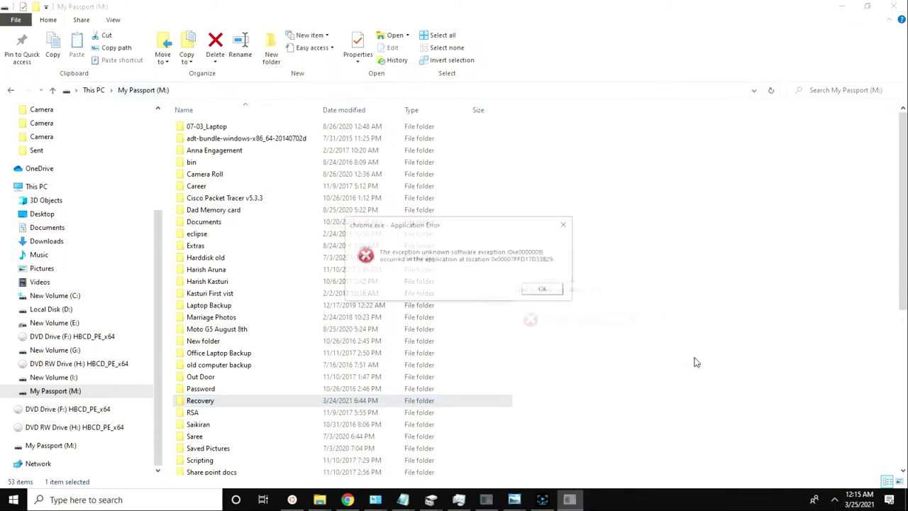
{"action": "left_click", "coordinate": [544, 289]}
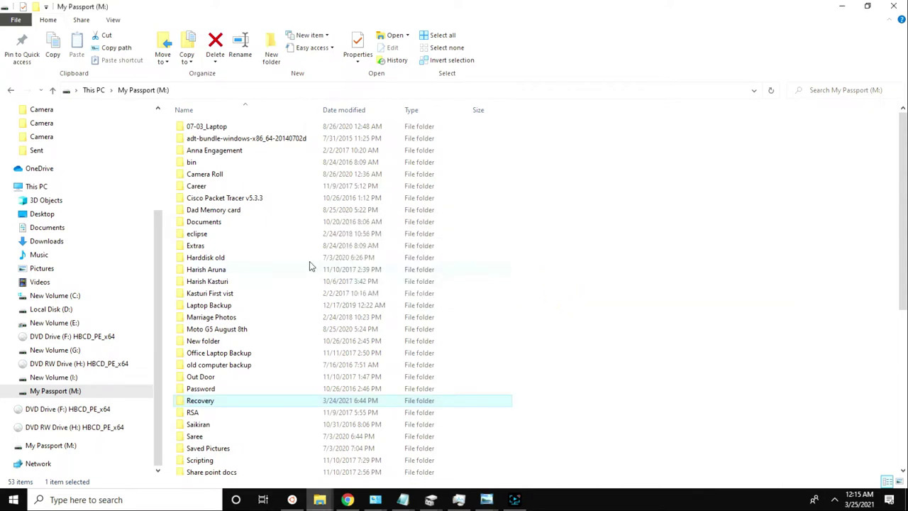
{"action": "left_click", "coordinate": [95, 91]}
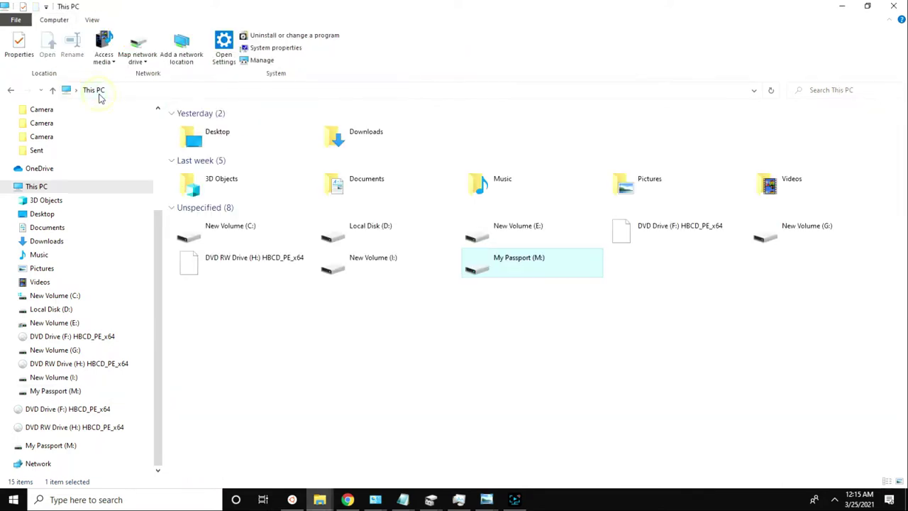
- Check the hidden tray and network icon options, then close all Photo Viewer windows
{"action": "left_click", "coordinate": [834, 500]}
{"action": "right_click", "coordinate": [858, 475]}
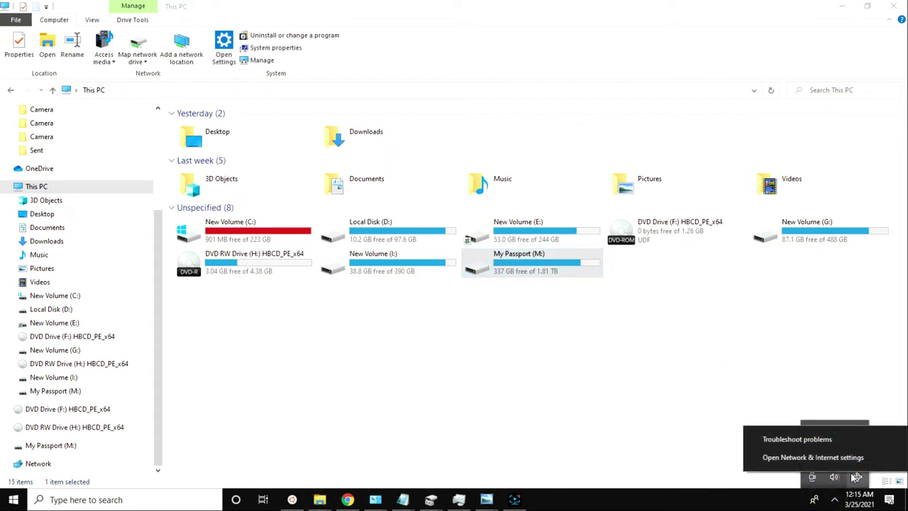
{"action": "key", "text": "Escape"}
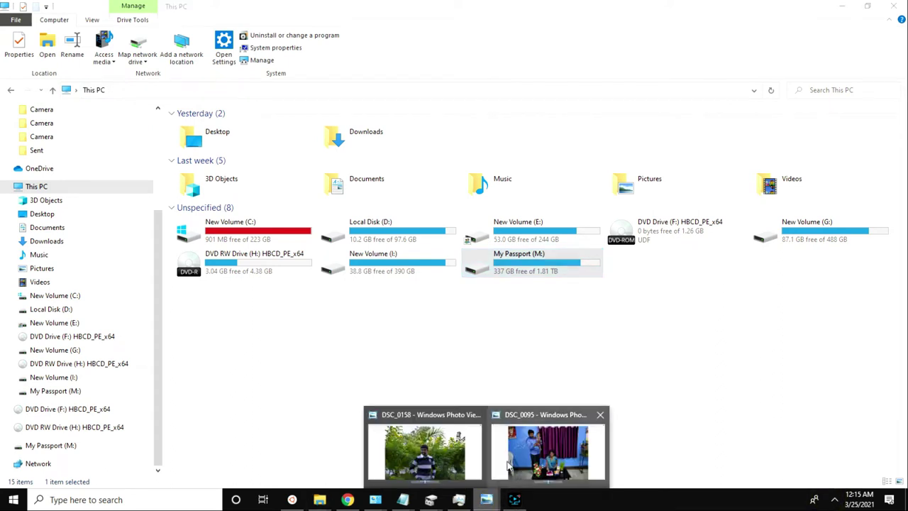
{"action": "right_click", "coordinate": [481, 501]}
{"action": "left_click", "coordinate": [489, 482]}
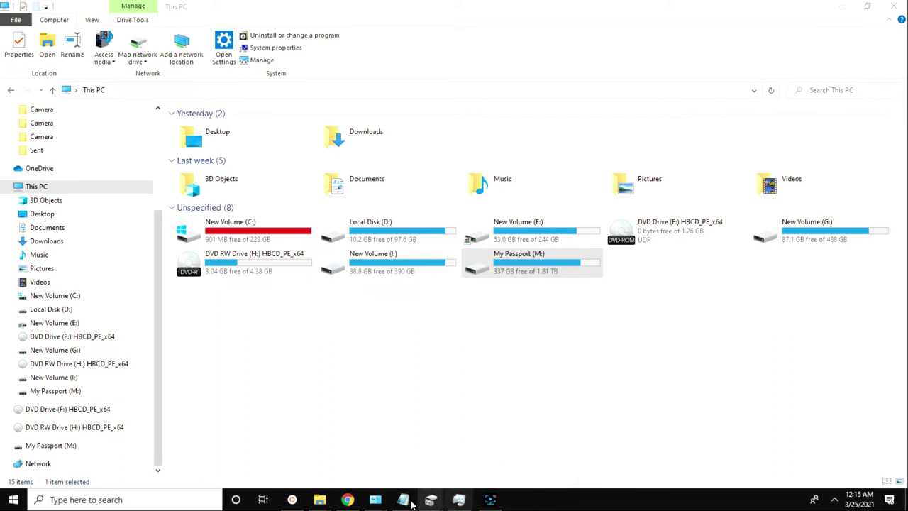
- Try closing all Notepad windows but keep the unsaved Untitled note open
{"action": "mouse_move", "coordinate": [431, 498]}
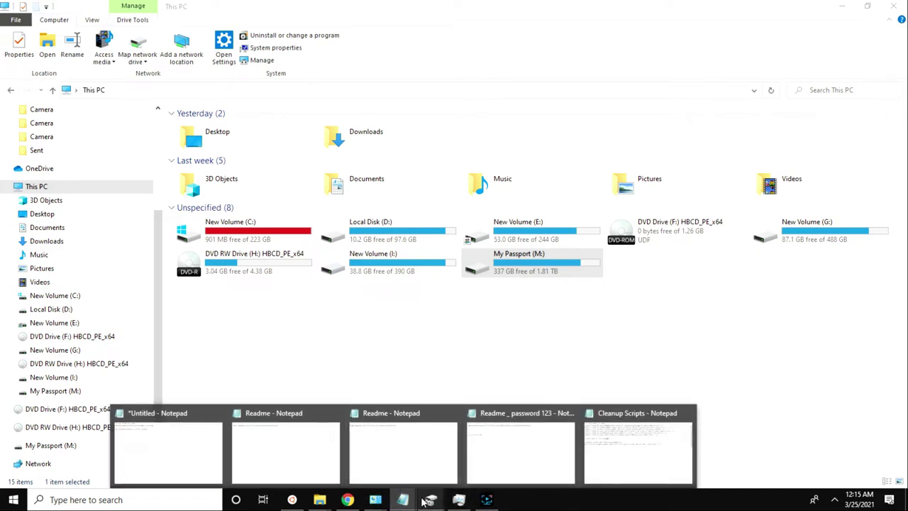
{"action": "right_click", "coordinate": [403, 499]}
{"action": "left_click", "coordinate": [405, 474]}
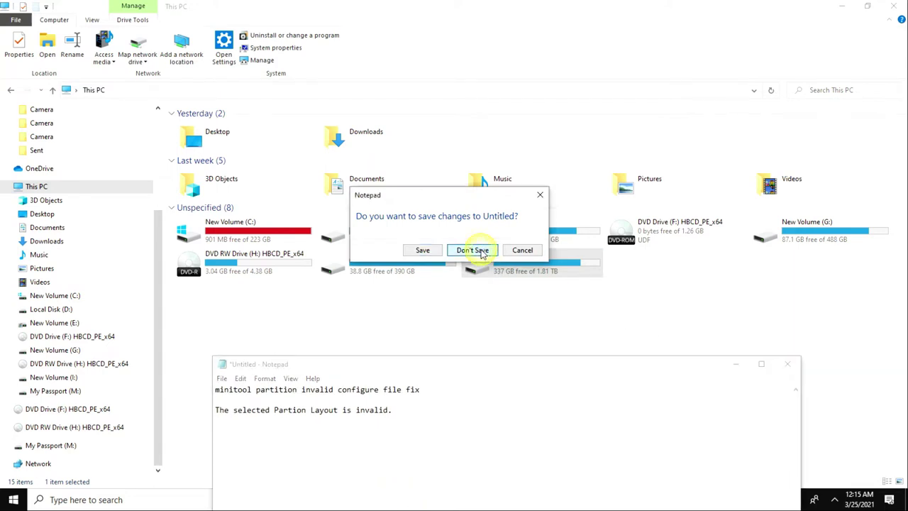
{"action": "left_click", "coordinate": [522, 250]}
- Select and deselect lines including the invalid partition layout error, then minimize the notes
{"action": "left_click", "coordinate": [488, 441]}
{"action": "left_click_drag", "start_coordinate": [356, 366], "coordinate": [417, 368]}
{"action": "left_click_drag", "start_coordinate": [280, 393], "coordinate": [383, 392]}
{"action": "left_click", "coordinate": [366, 412]}
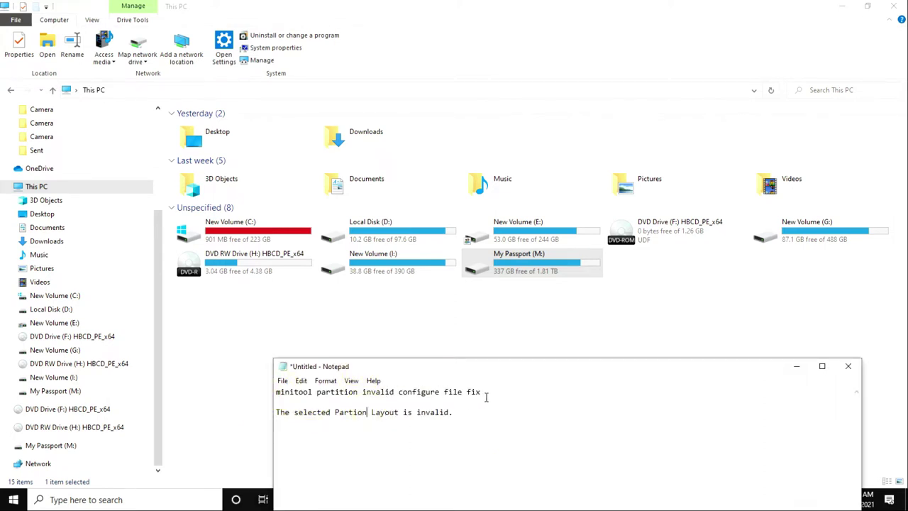
{"action": "left_click_drag", "start_coordinate": [472, 415], "coordinate": [274, 410]}
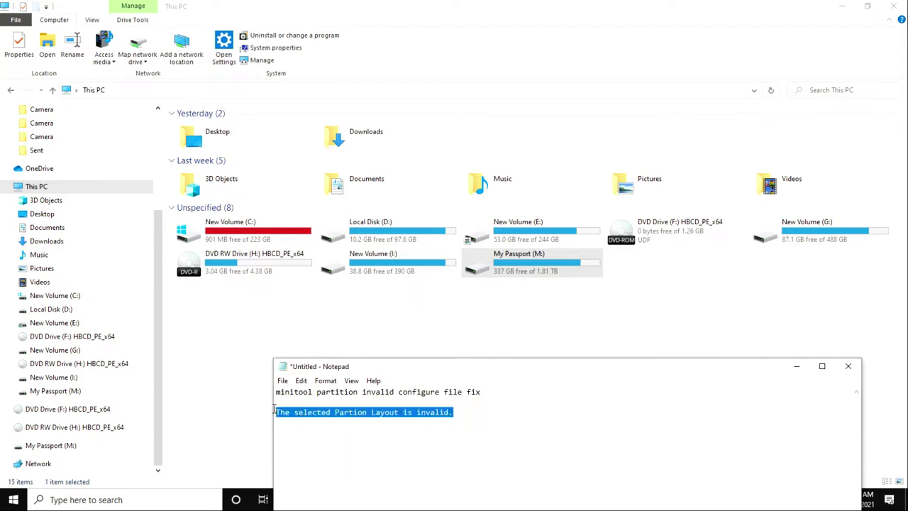
{"action": "left_click", "coordinate": [409, 421]}
{"action": "left_click_drag", "start_coordinate": [679, 372], "coordinate": [644, 342]}
{"action": "left_click", "coordinate": [755, 331]}
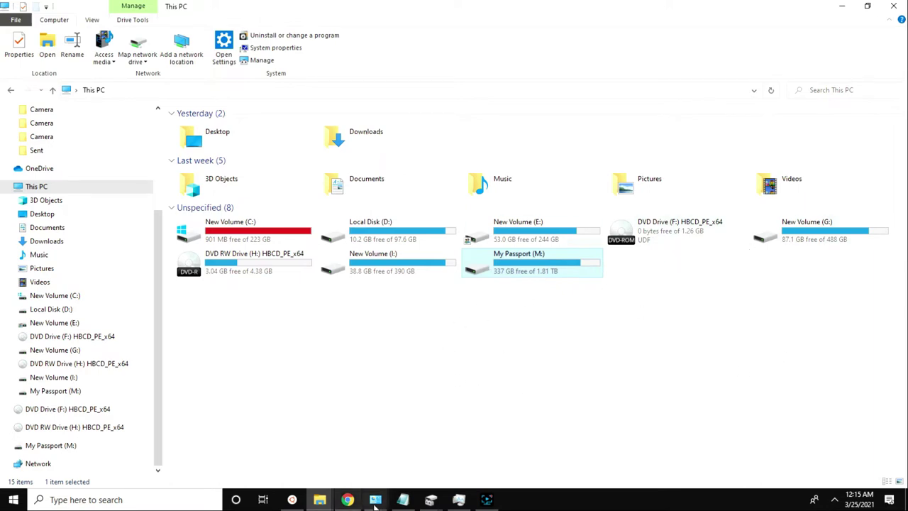
- Open the network connection settings from the Win+X power-user menu
{"action": "mouse_move", "coordinate": [454, 501]}
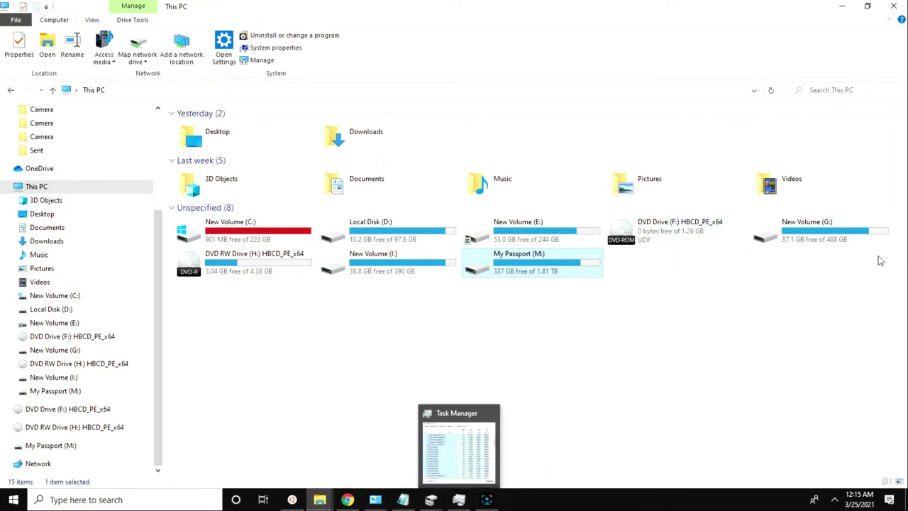
{"action": "left_click", "coordinate": [844, 8]}
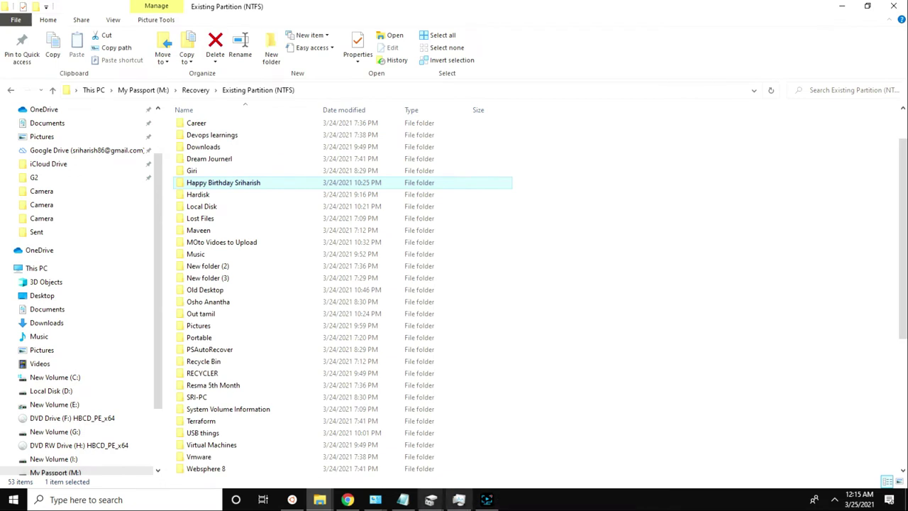
{"action": "left_click", "coordinate": [835, 499]}
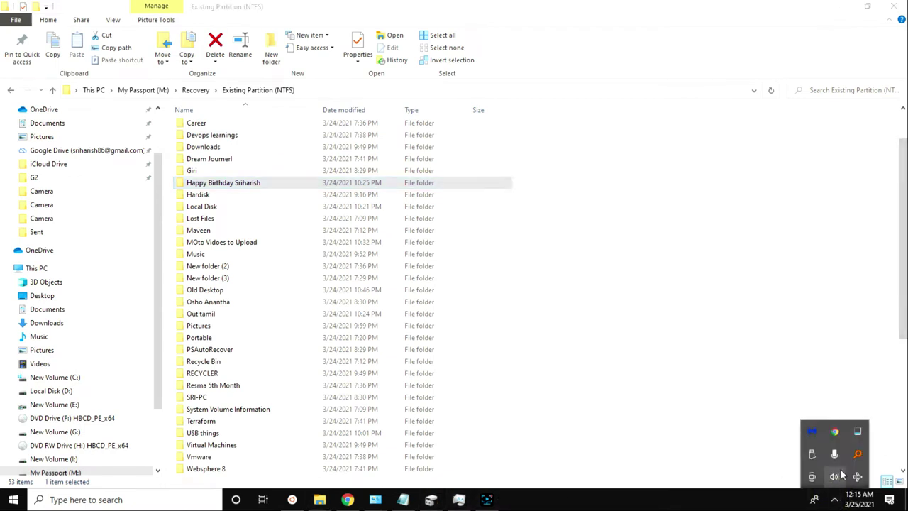
{"action": "right_click", "coordinate": [14, 499]}
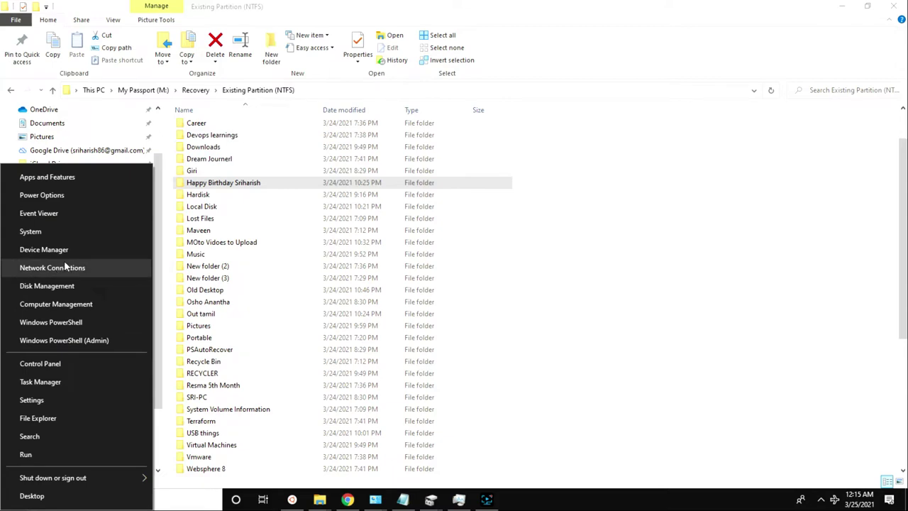
{"action": "left_click", "coordinate": [66, 269]}
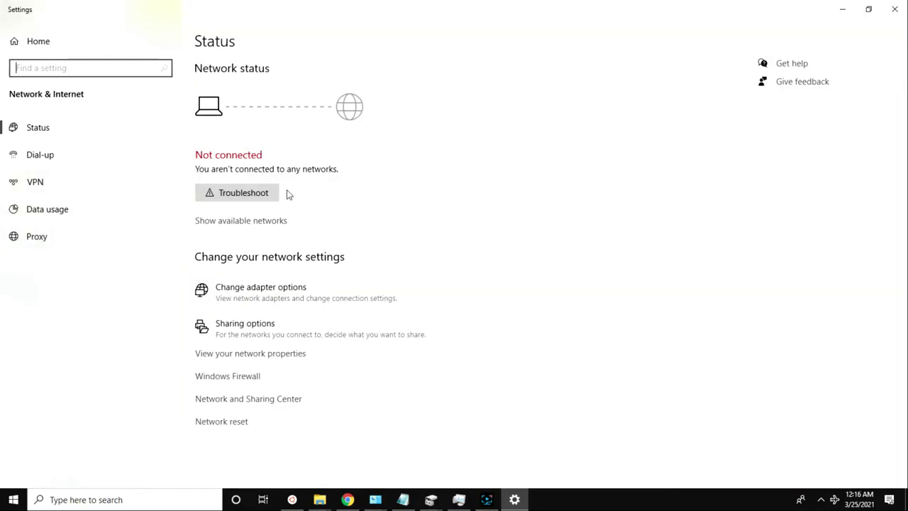
- Enable the Ethernet 9 and vEthernet (WSL) adapters, then close the network windows
{"action": "left_click", "coordinate": [240, 300]}
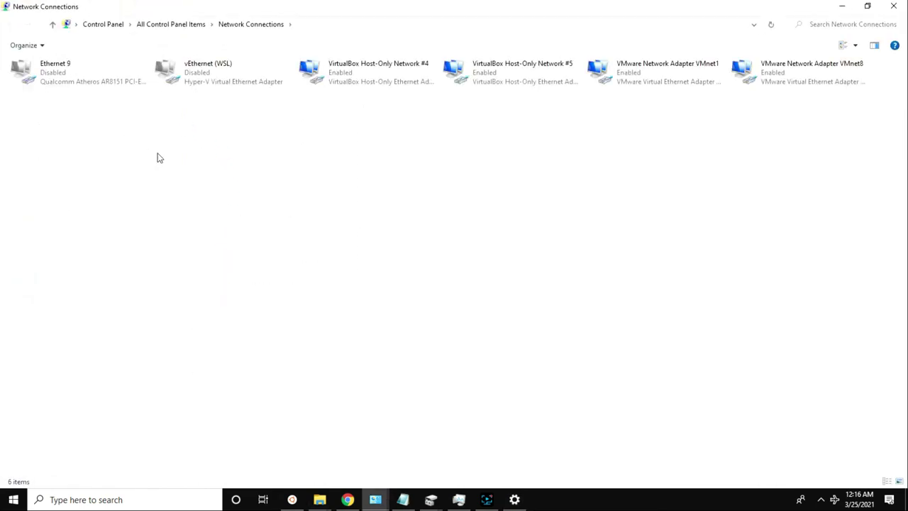
{"action": "double_click", "coordinate": [116, 83]}
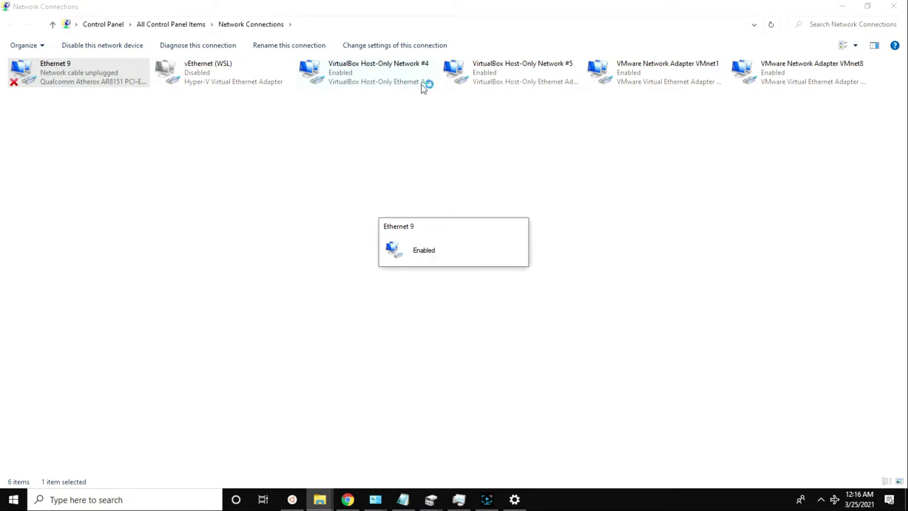
{"action": "left_click", "coordinate": [211, 80]}
{"action": "double_click", "coordinate": [212, 80]}
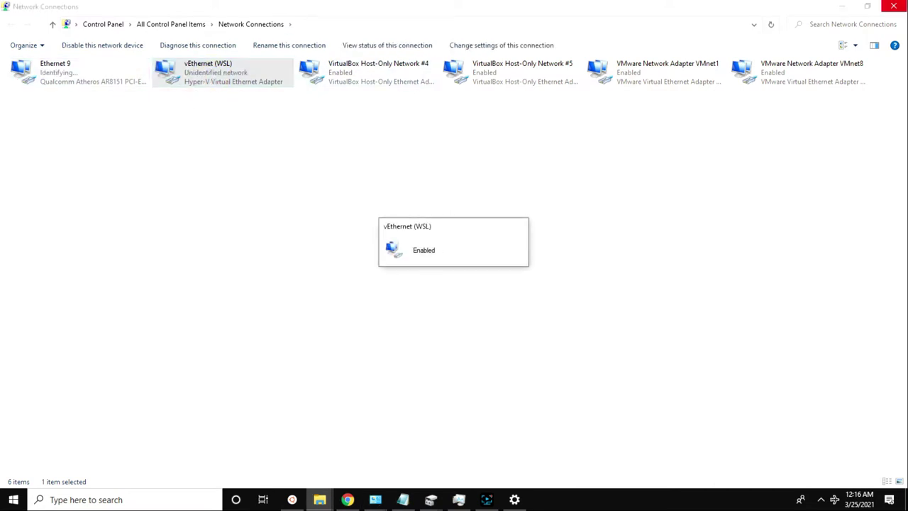
{"action": "left_click", "coordinate": [893, 6]}
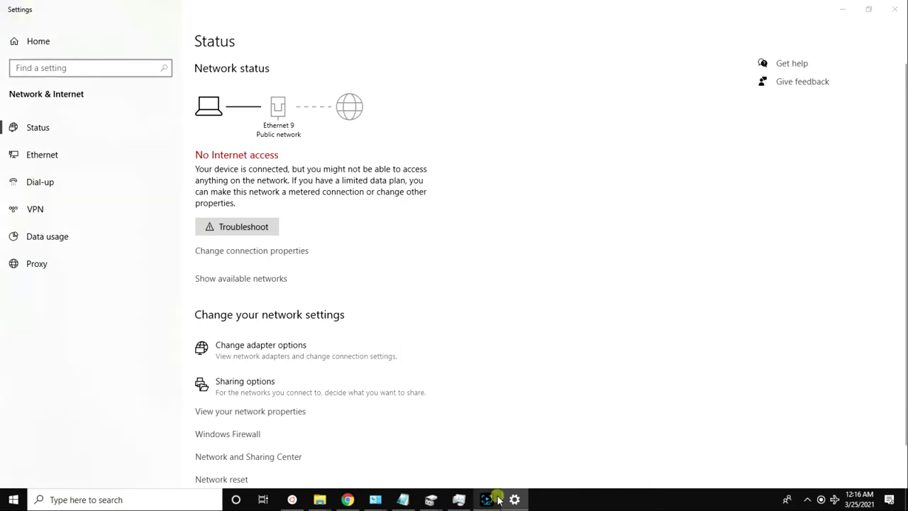
{"action": "left_click", "coordinate": [497, 499]}
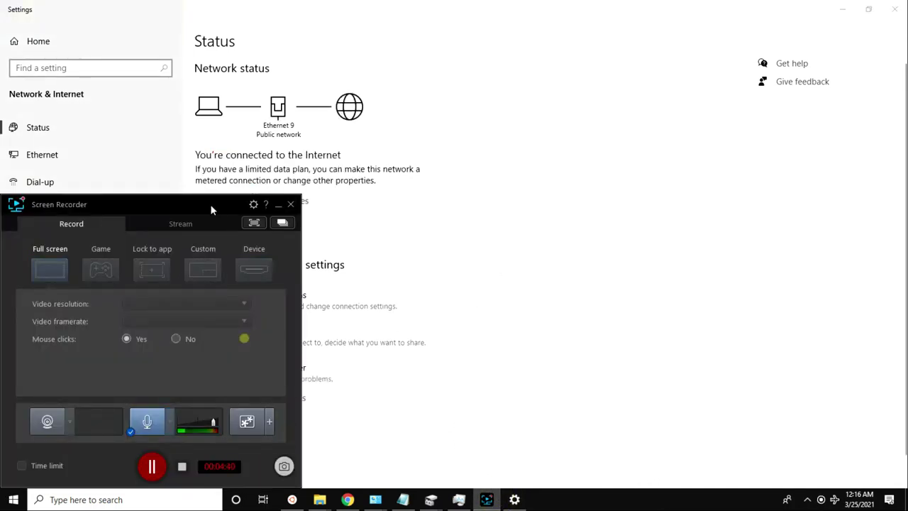
{"action": "left_click", "coordinate": [278, 204]}
{"action": "left_click", "coordinate": [895, 10]}
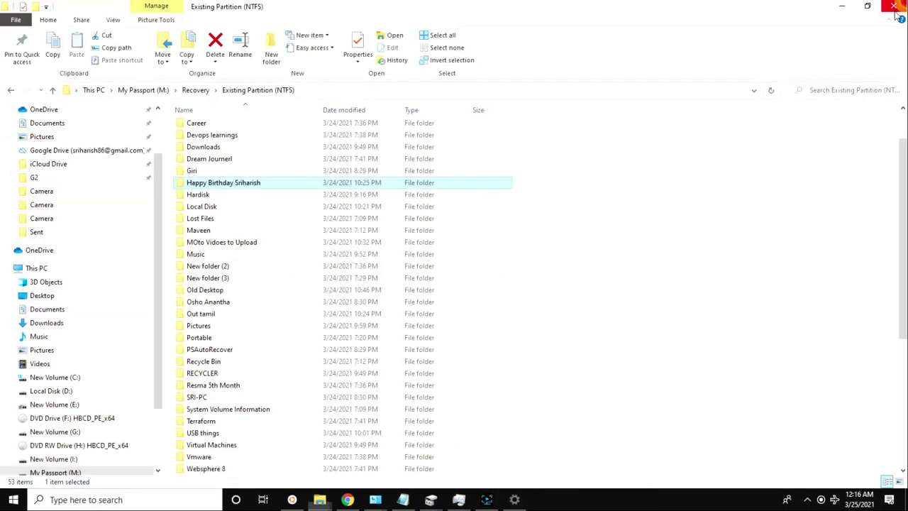
- Close the folder window and search Chrome for 'minitool partition wizard'
{"action": "left_click", "coordinate": [893, 7]}
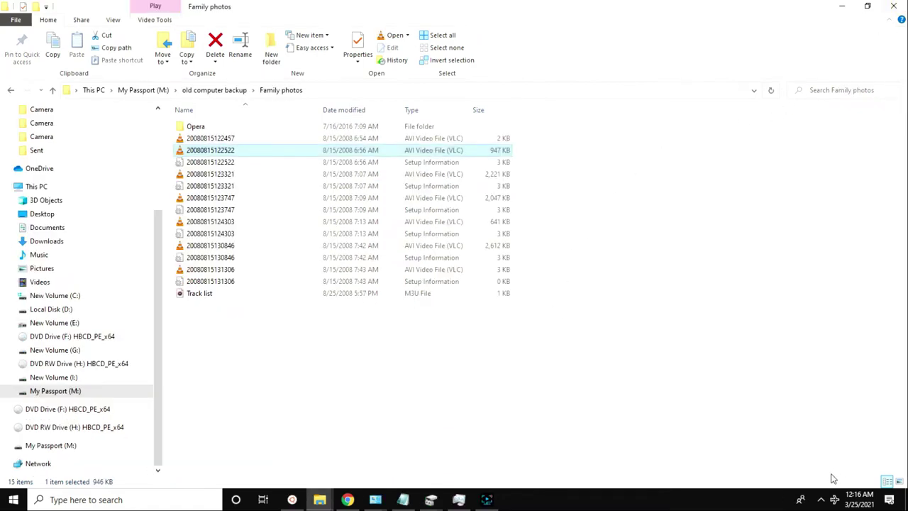
{"action": "left_click", "coordinate": [347, 500]}
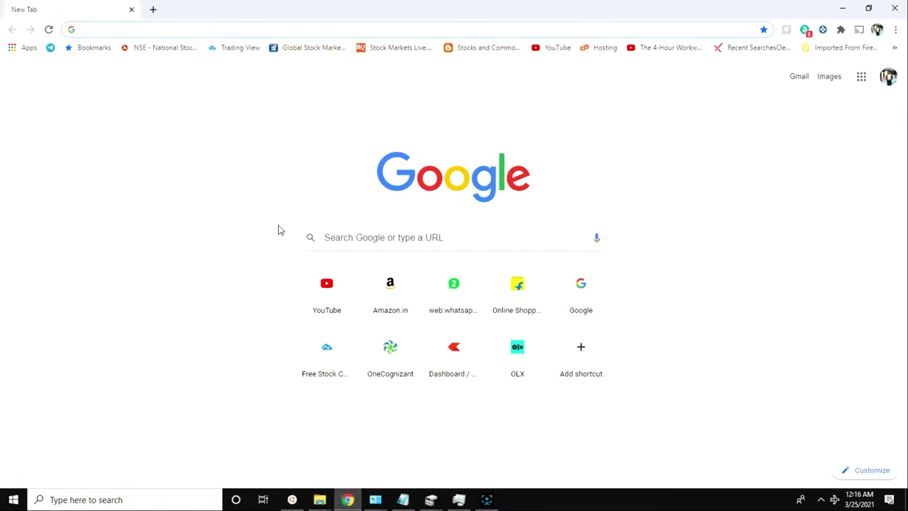
{"action": "left_click", "coordinate": [334, 236]}
{"action": "type", "text": "minitool partition wizard"}
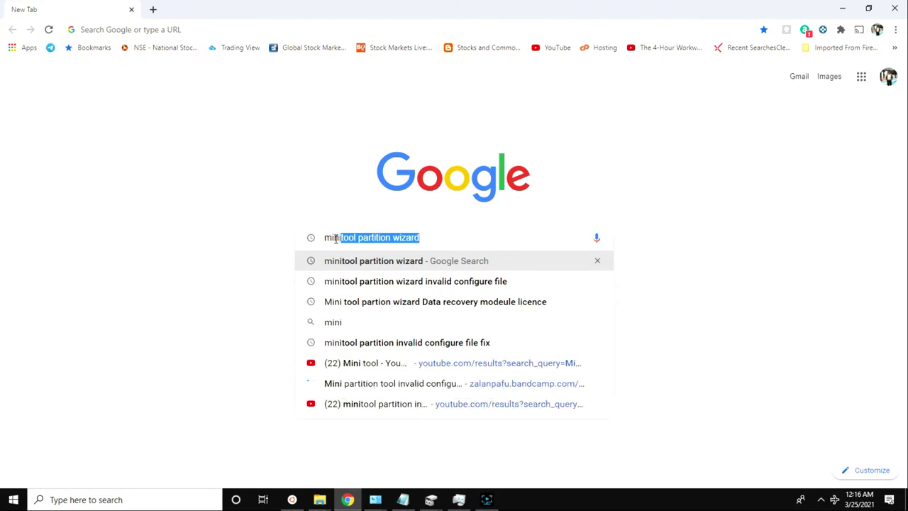
{"action": "key", "text": "Return"}
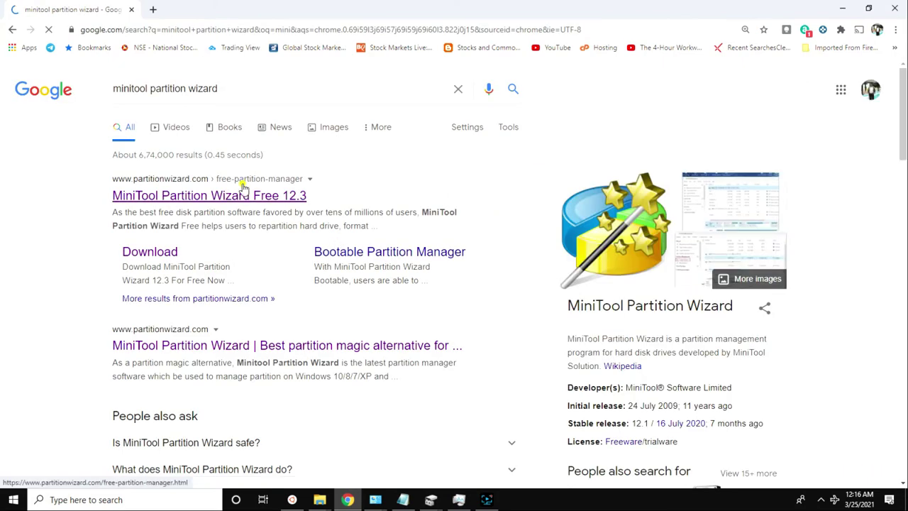
- Open the Free 12.3 result and its Partition Wizard Free page, then show the desktop
{"action": "left_click", "coordinate": [241, 193]}
{"action": "scroll", "coordinate": [248, 235], "scroll_direction": "down", "scroll_amount": 4}
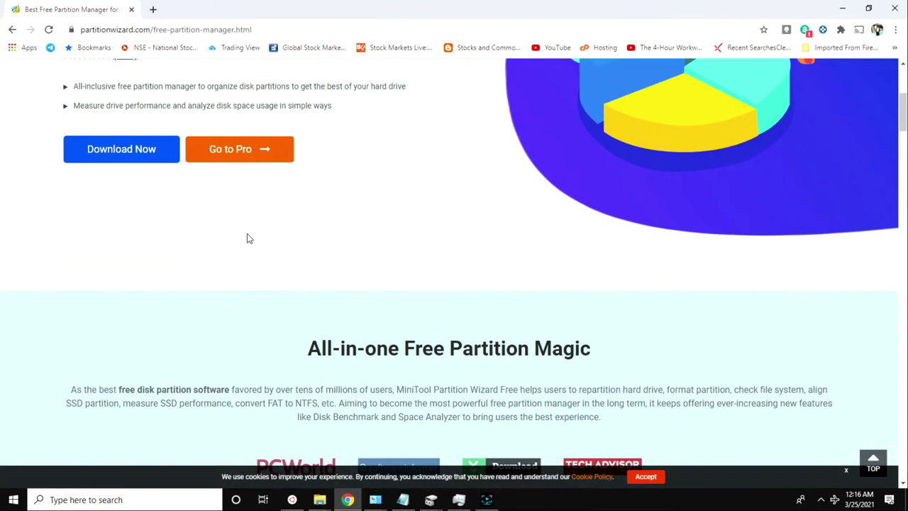
{"action": "scroll", "coordinate": [241, 236], "scroll_direction": "up", "scroll_amount": 4}
{"action": "mouse_move", "coordinate": [159, 104]}
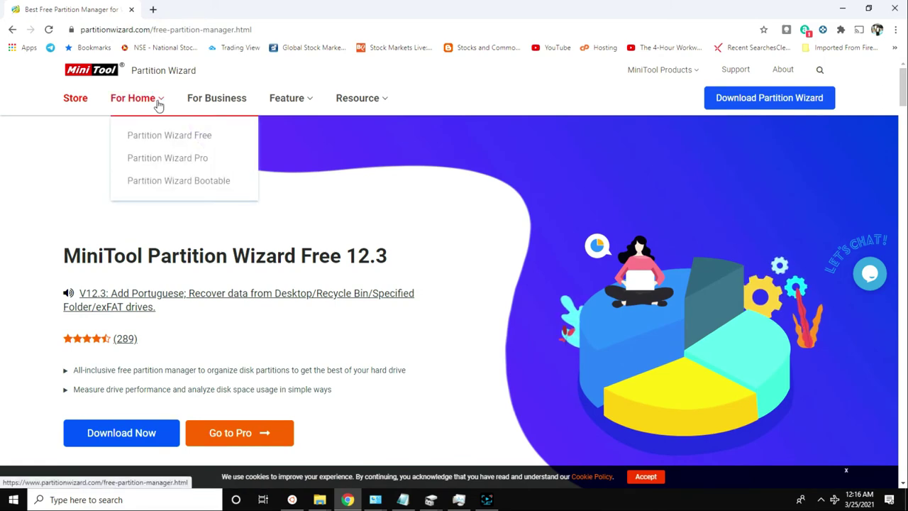
{"action": "left_click", "coordinate": [170, 136]}
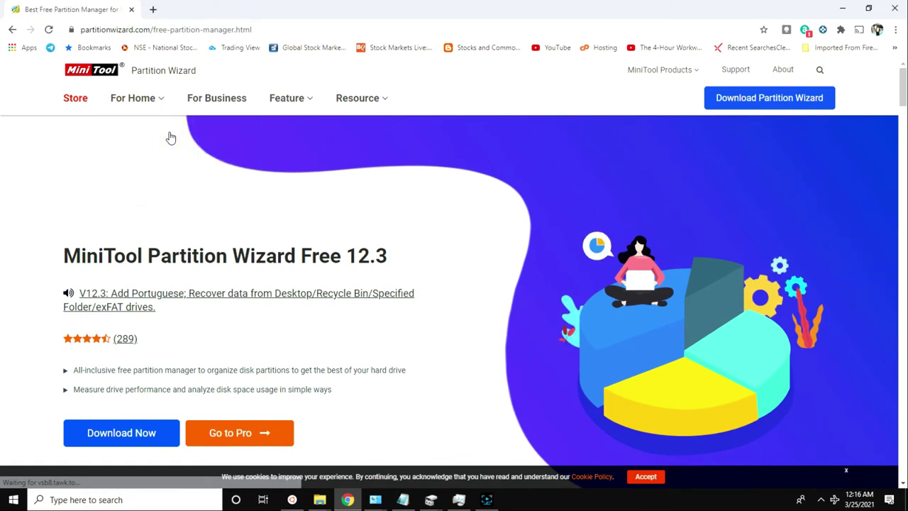
{"action": "scroll", "coordinate": [170, 137], "scroll_direction": "down", "scroll_amount": 7}
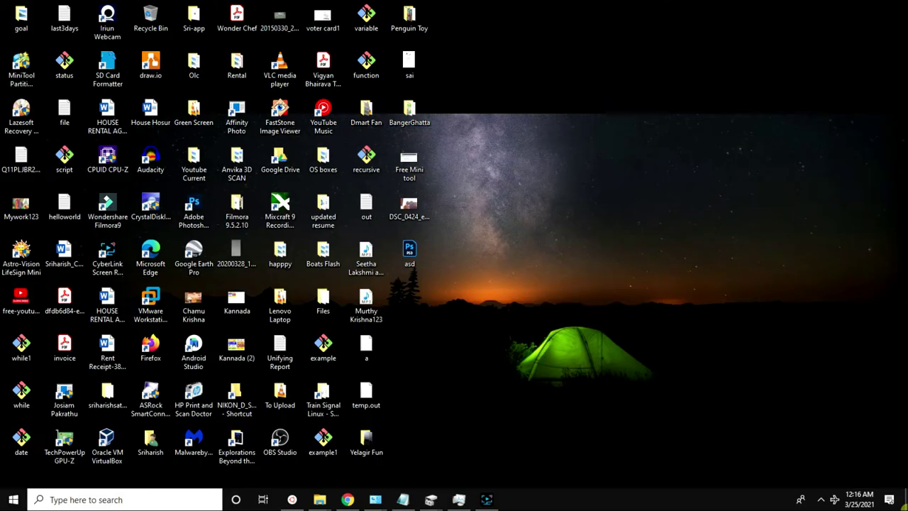
{"action": "left_click", "coordinate": [905, 505]}
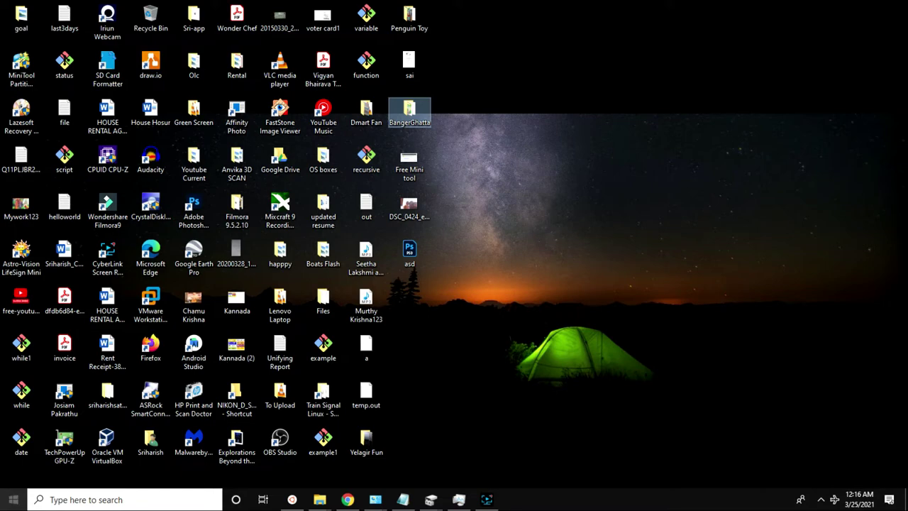
- Launch MiniTool Partition Wizard via Start search 'mini', select Disk 1's 642.3 GB unallocated space, maximize
{"action": "left_click", "coordinate": [12, 500]}
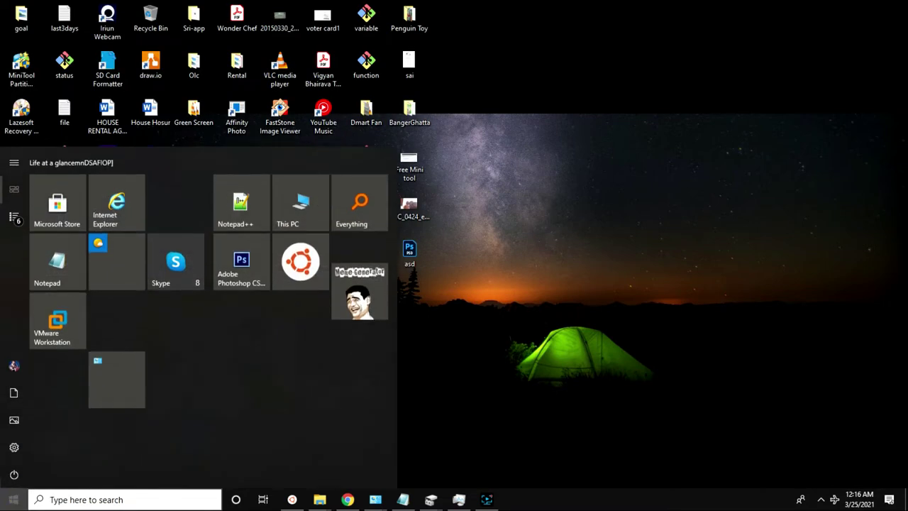
{"action": "type", "text": "mini"}
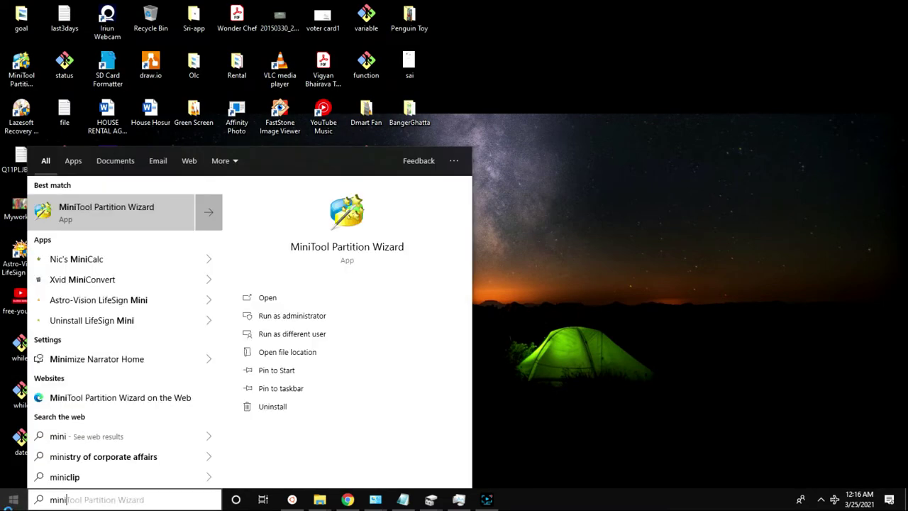
{"action": "key", "text": "Escape"}
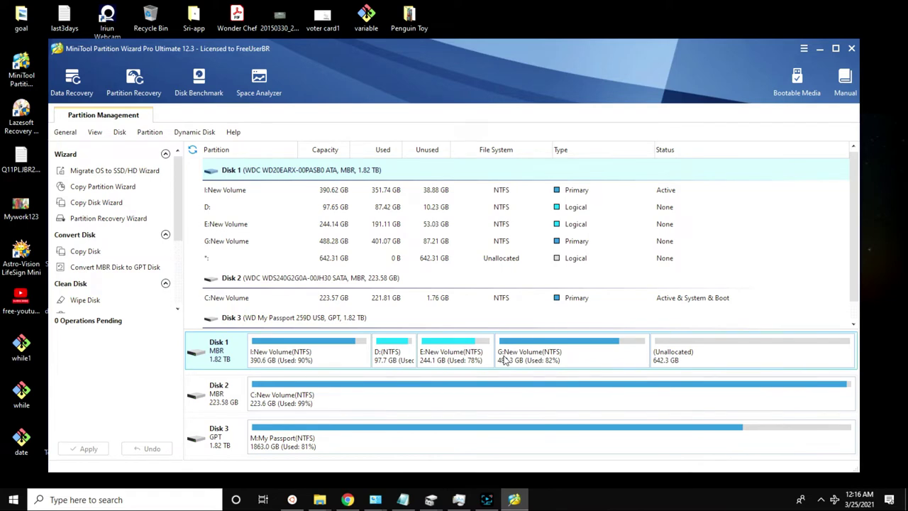
{"action": "left_click", "coordinate": [750, 358]}
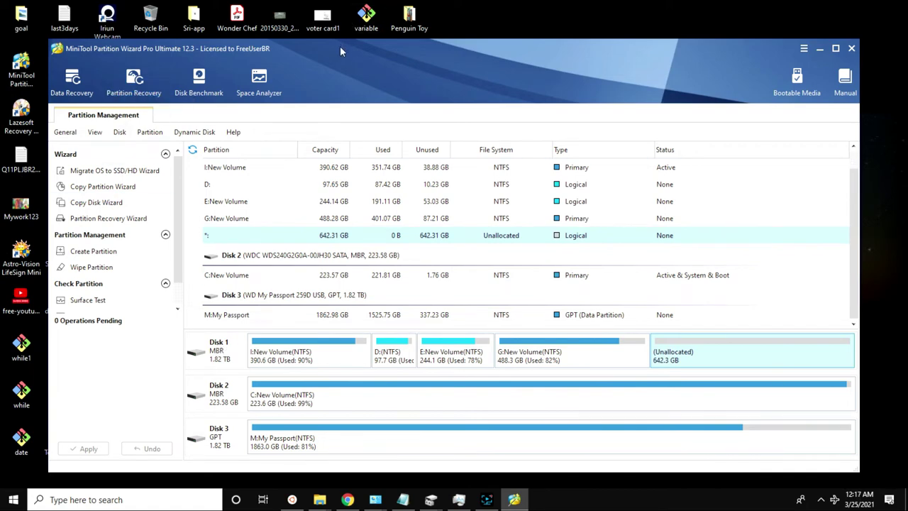
{"action": "left_click", "coordinate": [835, 48]}
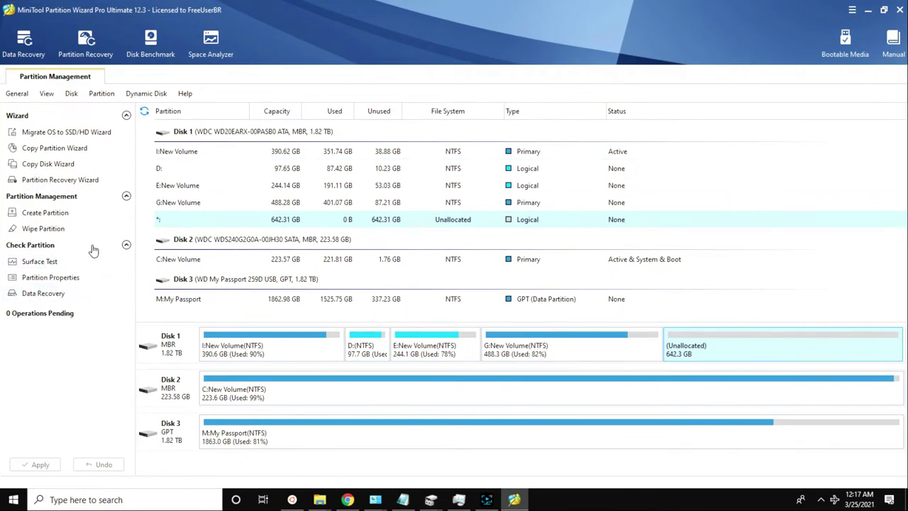
- Start the Partition Recovery Wizard on Disk 1, scanning only the unallocated space
{"action": "left_click", "coordinate": [60, 180]}
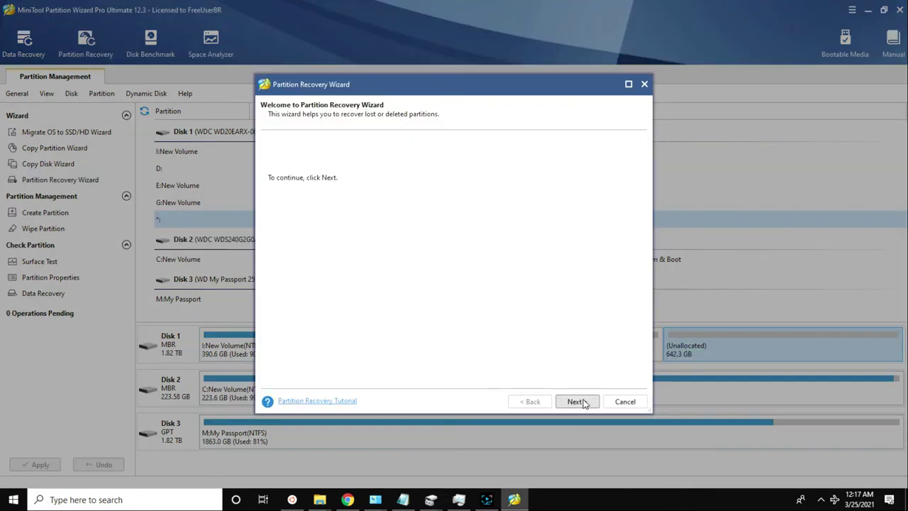
{"action": "left_click", "coordinate": [576, 401]}
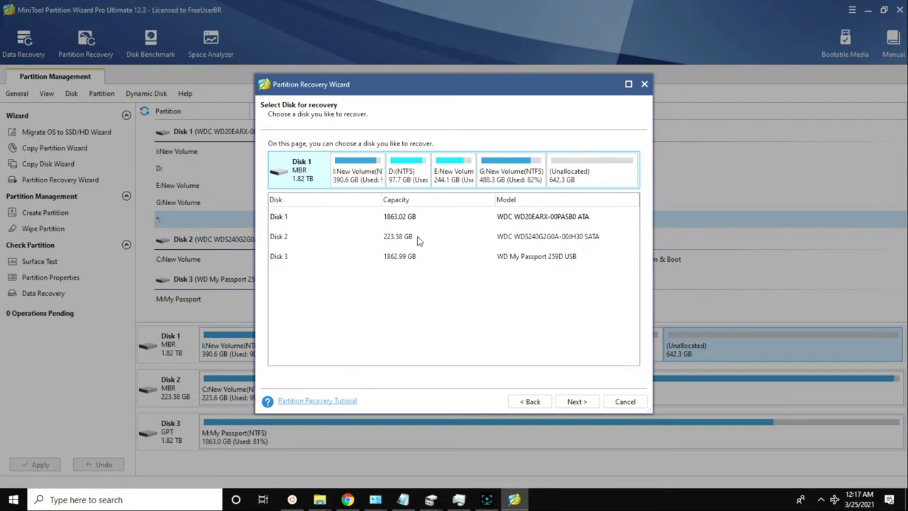
{"action": "left_click", "coordinate": [354, 244]}
{"action": "left_click", "coordinate": [360, 262]}
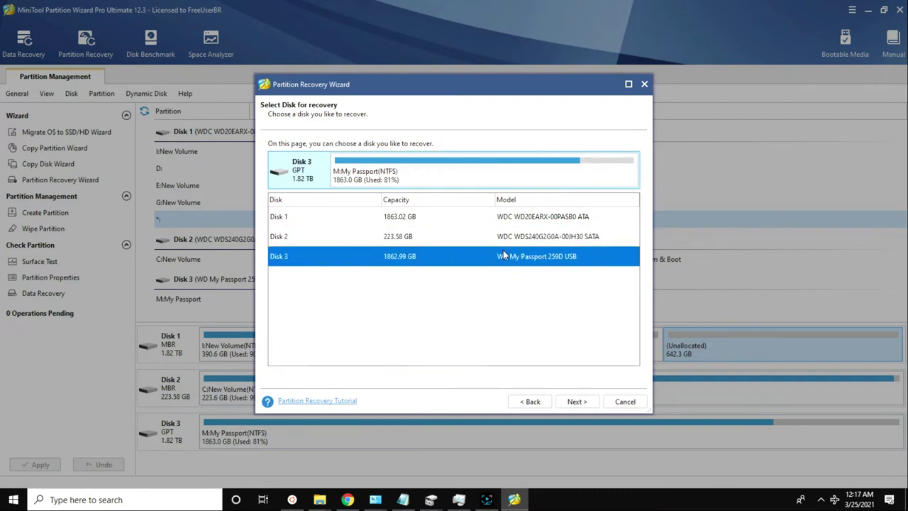
{"action": "left_click", "coordinate": [468, 219]}
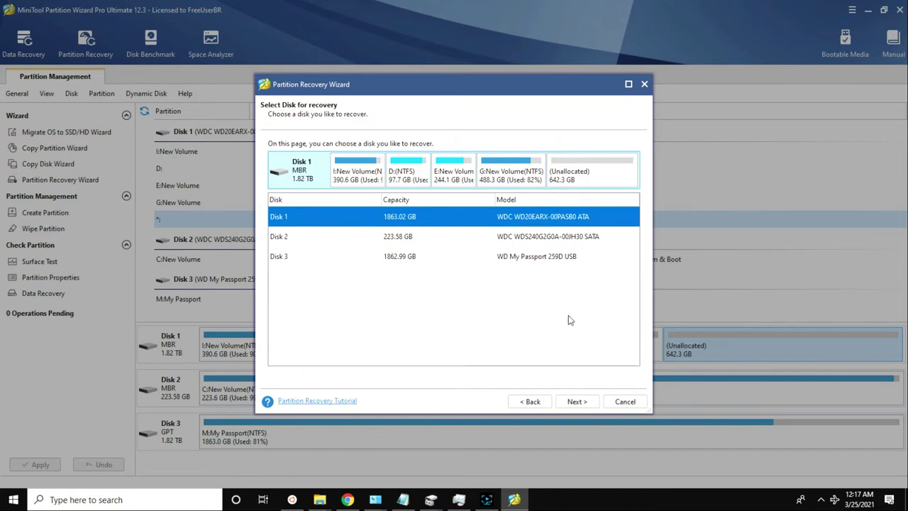
{"action": "left_click", "coordinate": [576, 401]}
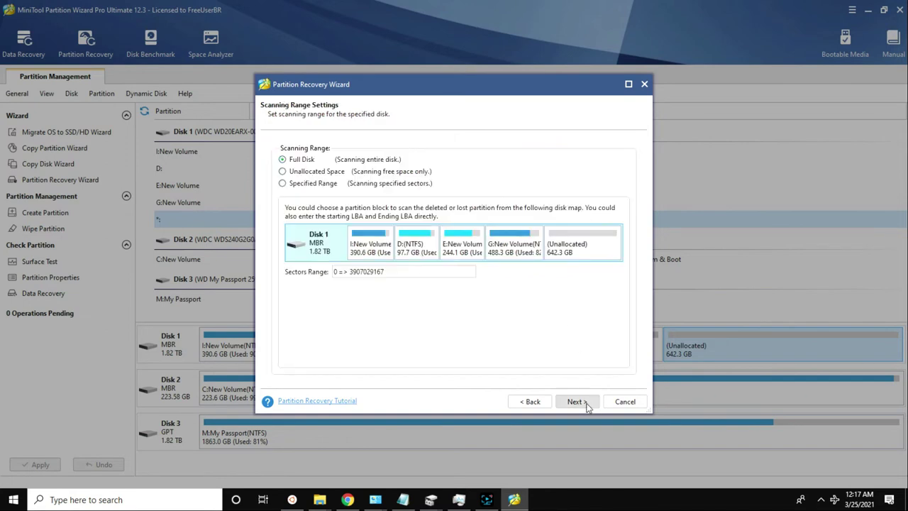
{"action": "left_click", "coordinate": [349, 171]}
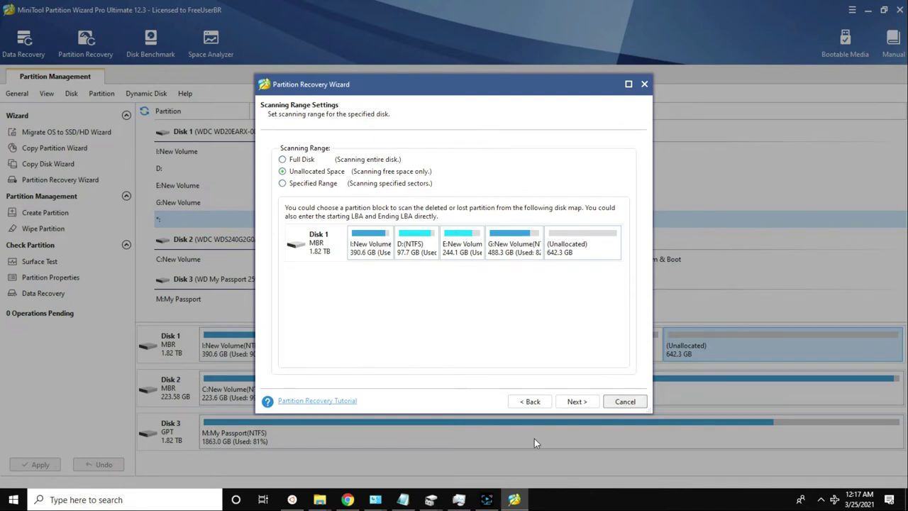
- Check the invalid partition layout error in the notes, then exit the recovery wizard
{"action": "left_click", "coordinate": [404, 499]}
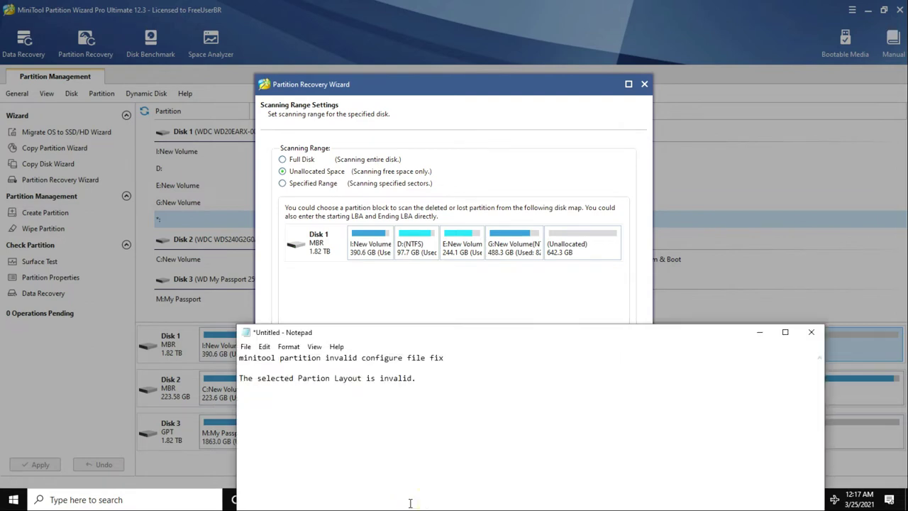
{"action": "triple_click", "coordinate": [240, 377]}
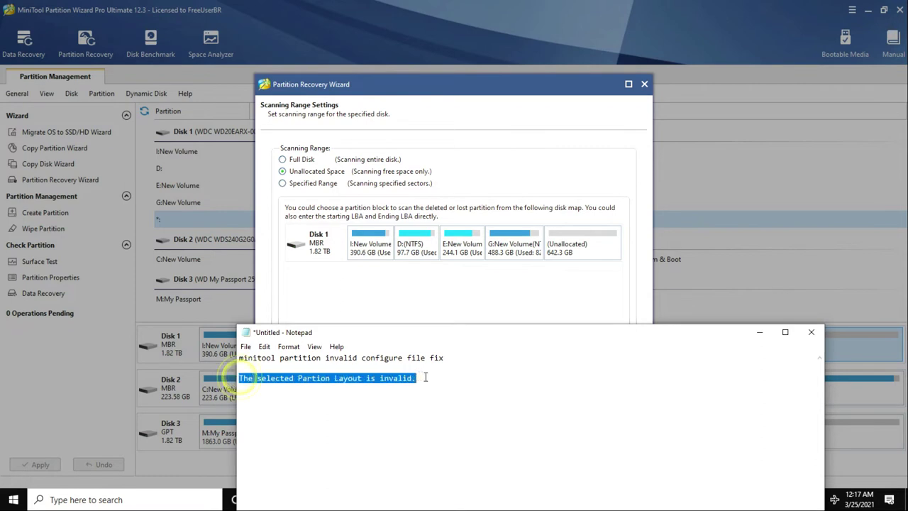
{"action": "left_click", "coordinate": [559, 285]}
{"action": "left_click", "coordinate": [620, 402]}
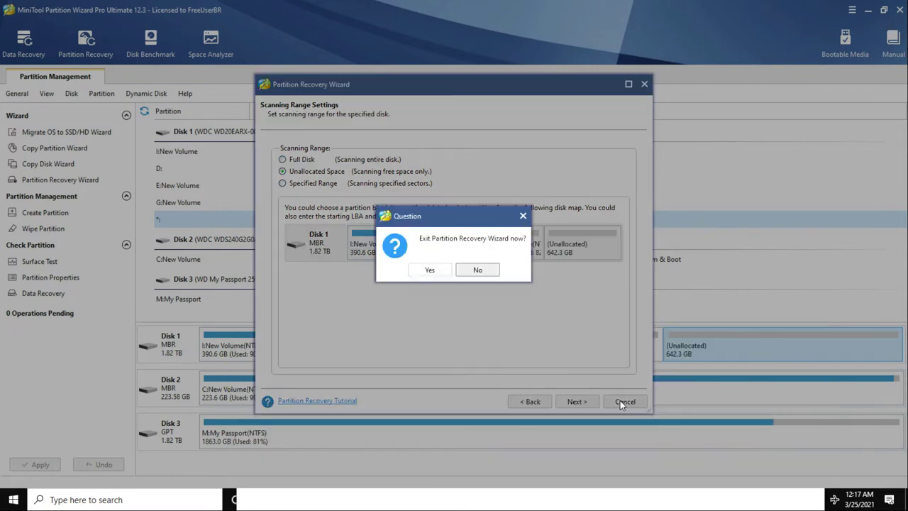
{"action": "left_click", "coordinate": [472, 270]}
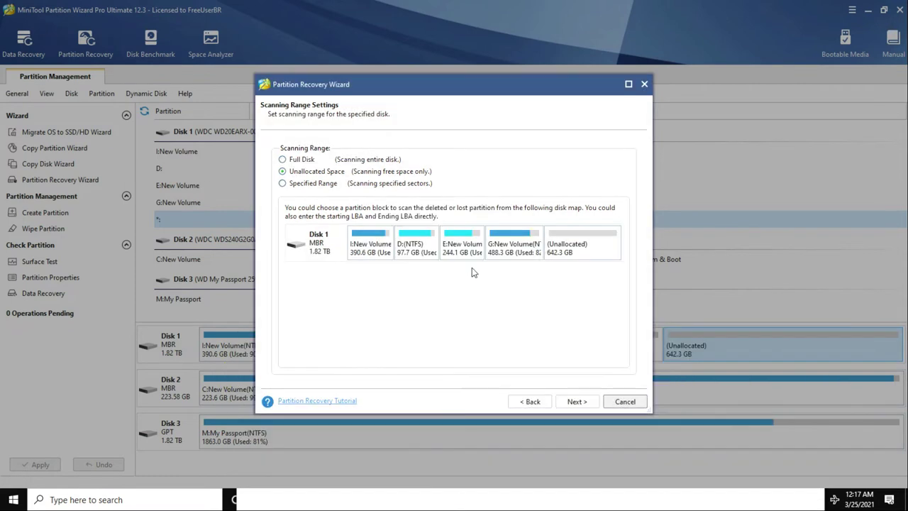
{"action": "left_click", "coordinate": [648, 84]}
{"action": "left_click", "coordinate": [427, 269]}
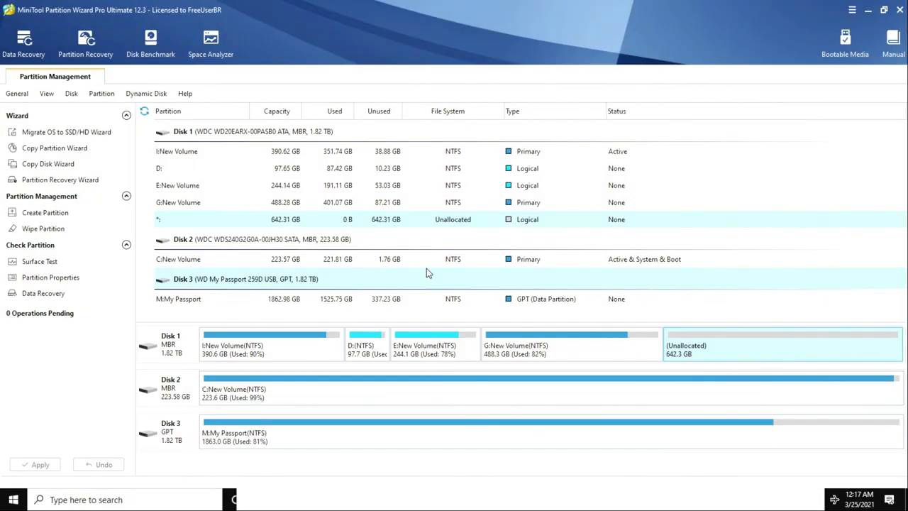
- Open Data Recovery and select the lost New Volume(NTFS) partition under Lost Partition
{"action": "left_click", "coordinate": [21, 55]}
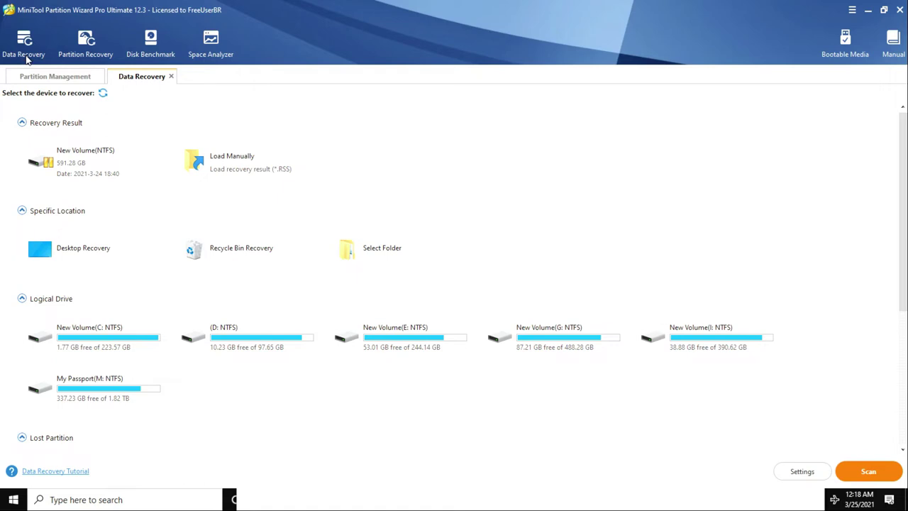
{"action": "scroll", "coordinate": [99, 235], "scroll_direction": "down", "scroll_amount": 3}
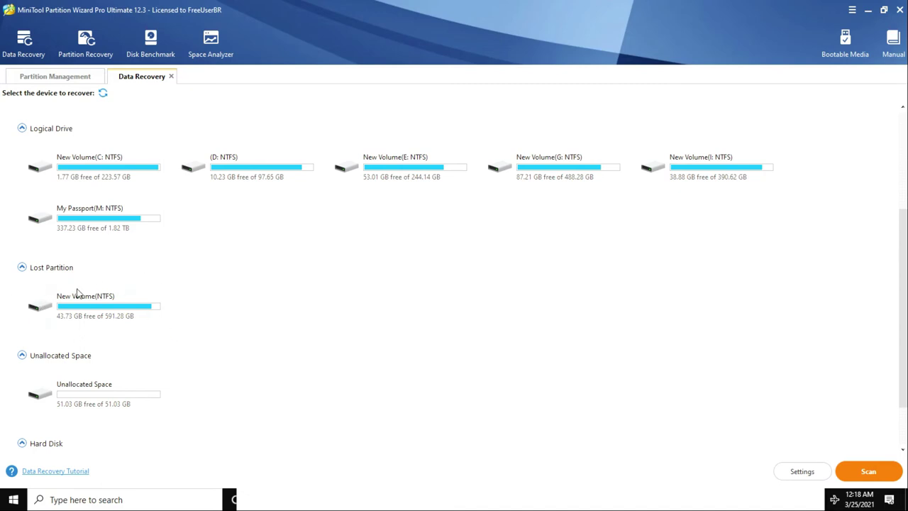
{"action": "scroll", "coordinate": [51, 273], "scroll_direction": "up", "scroll_amount": 2}
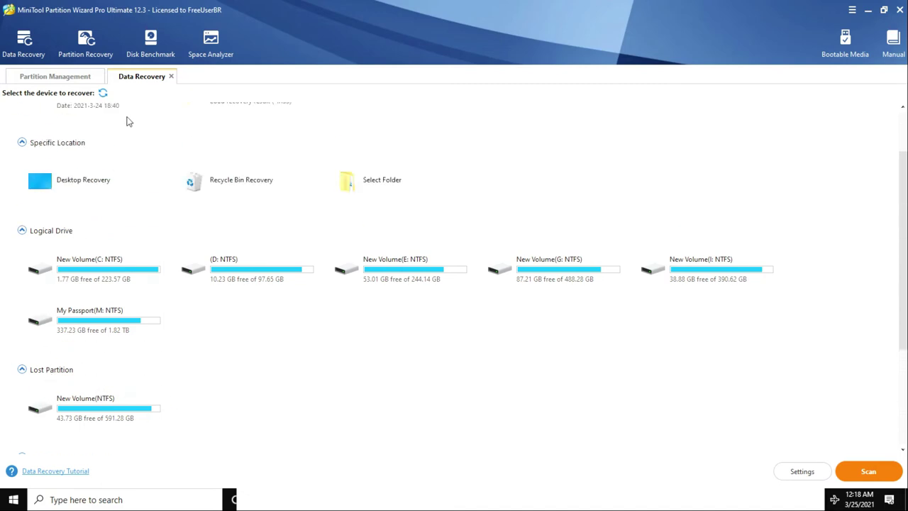
{"action": "scroll", "coordinate": [114, 135], "scroll_direction": "down", "scroll_amount": 2}
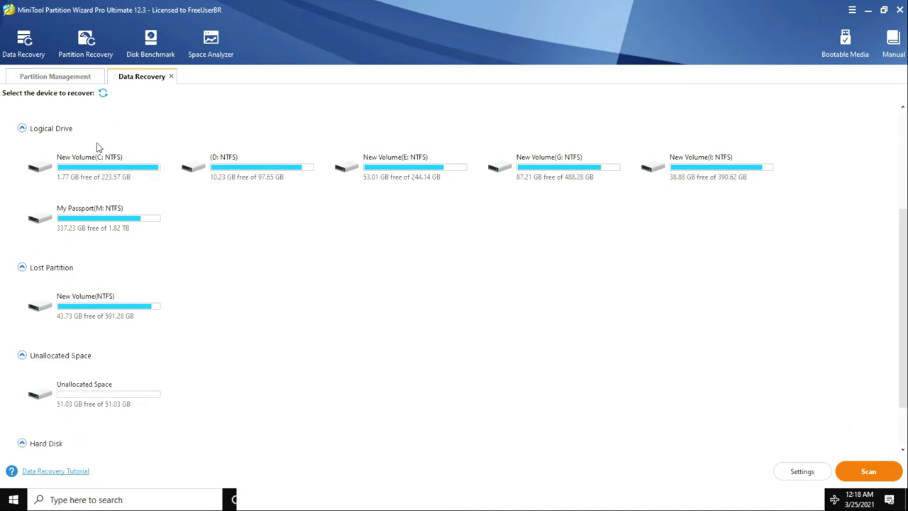
{"action": "left_click", "coordinate": [100, 314]}
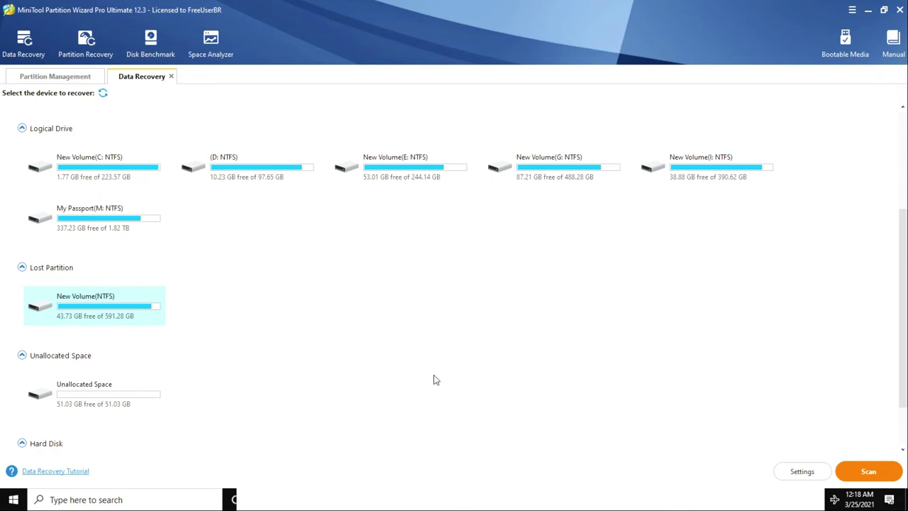
{"action": "scroll", "coordinate": [426, 378], "scroll_direction": "down", "scroll_amount": 2}
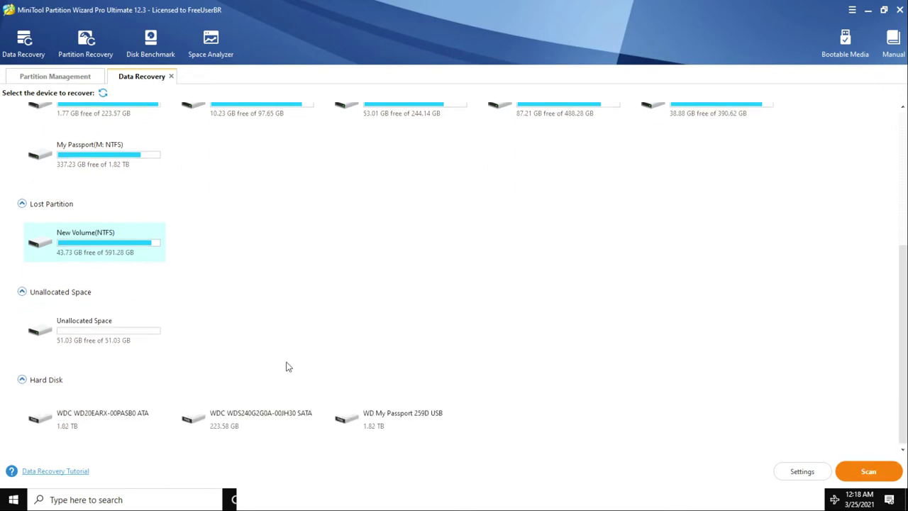
{"action": "scroll", "coordinate": [281, 366], "scroll_direction": "up", "scroll_amount": 2}
{"action": "scroll", "coordinate": [281, 367], "scroll_direction": "down", "scroll_amount": 2}
- Scan the lost partition, then expand Searched Partition #1 and its (NTFS)591.28 GB node
{"action": "left_click", "coordinate": [867, 471]}
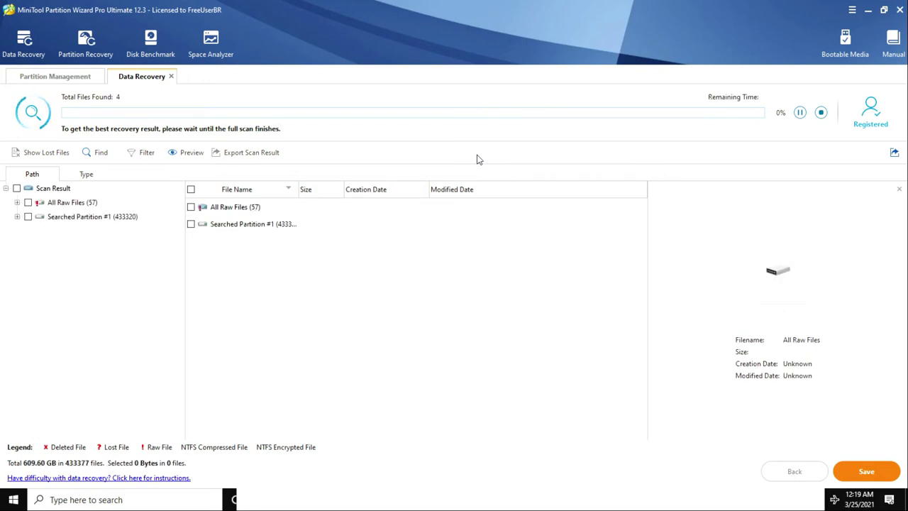
{"action": "left_click", "coordinate": [17, 216]}
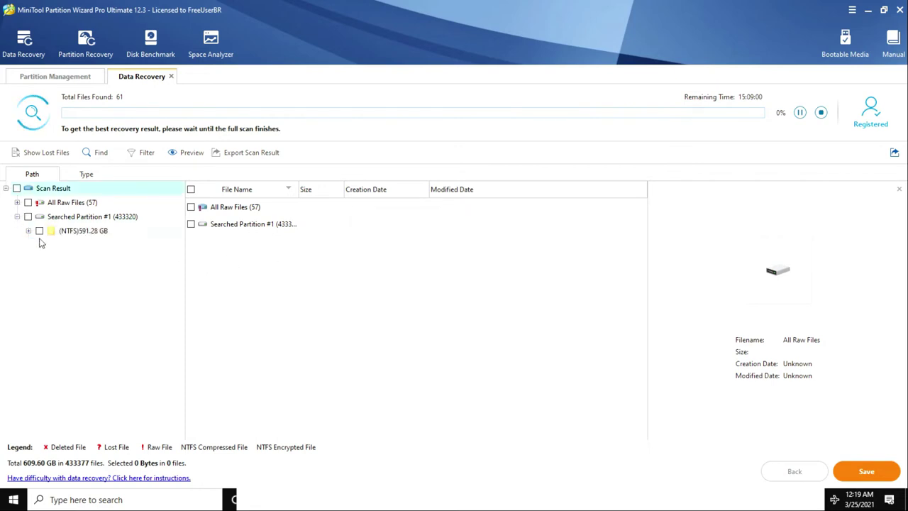
{"action": "left_click", "coordinate": [28, 230]}
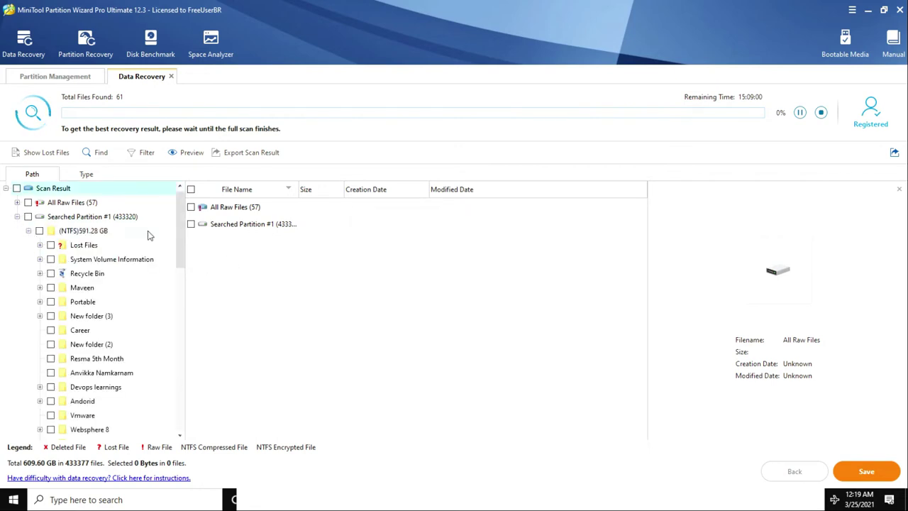
{"action": "left_click", "coordinate": [869, 10]}
{"action": "left_click_drag", "start_coordinate": [462, 331], "coordinate": [468, 200]}
{"action": "left_click", "coordinate": [759, 196]}
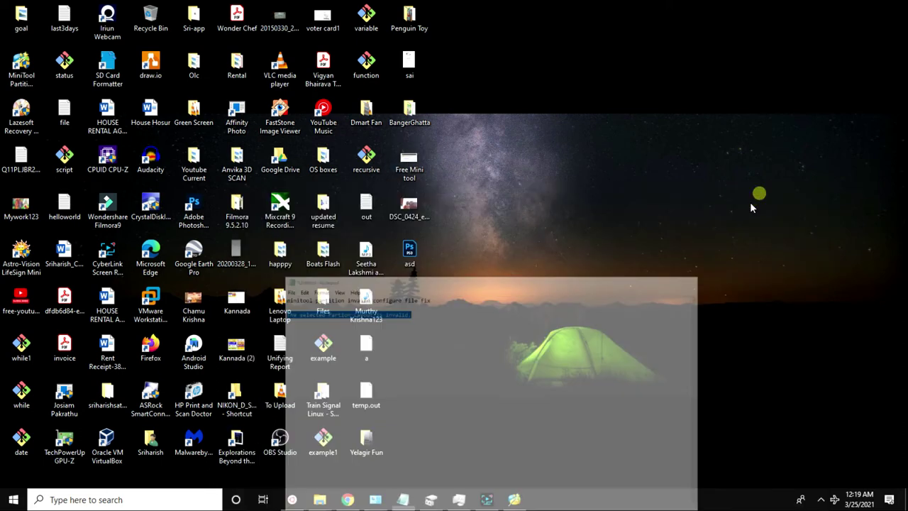
{"action": "mouse_move", "coordinate": [328, 503]}
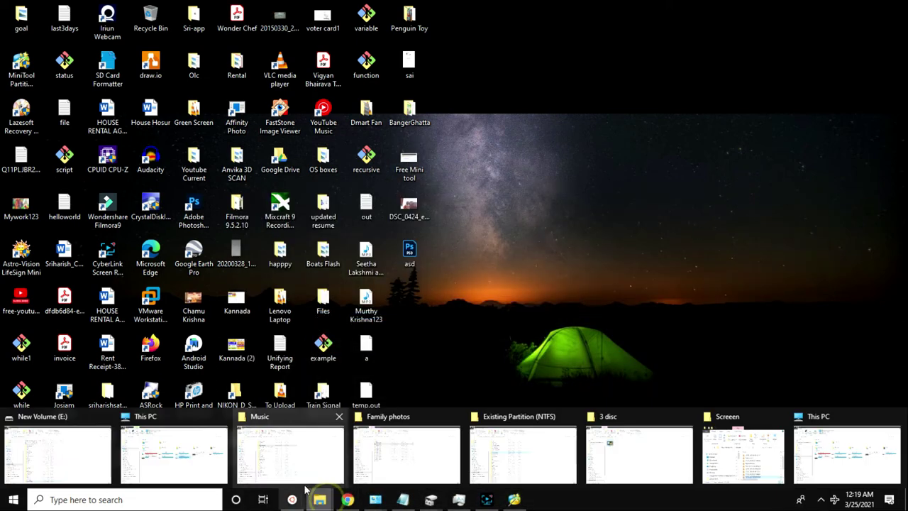
{"action": "left_click", "coordinate": [132, 446]}
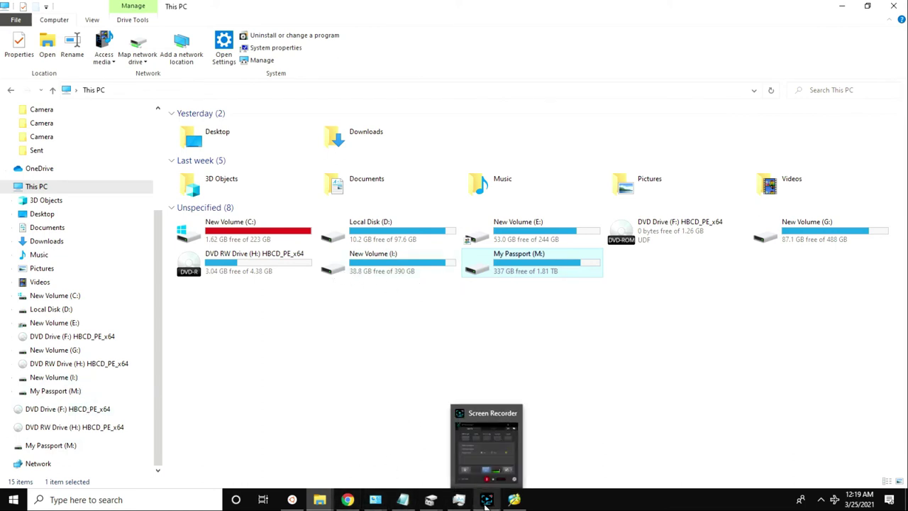
{"action": "mouse_move", "coordinate": [422, 503]}
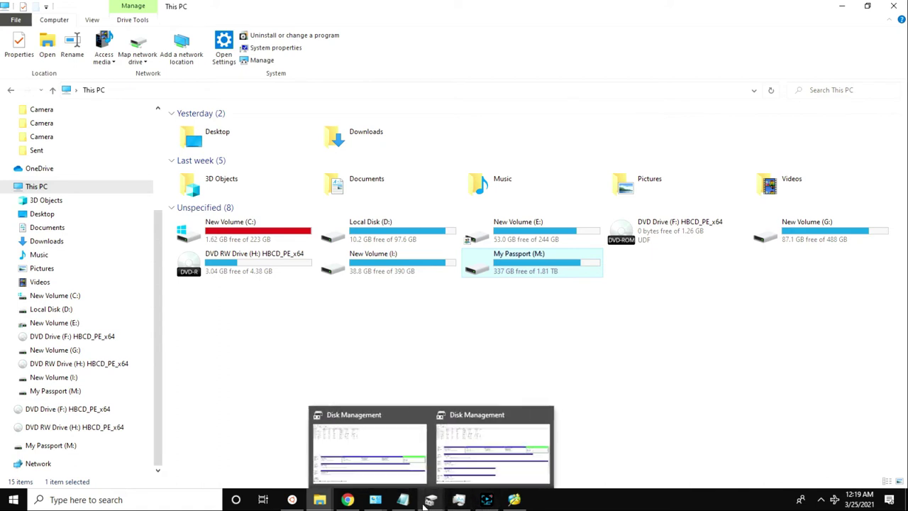
{"action": "left_click", "coordinate": [377, 442]}
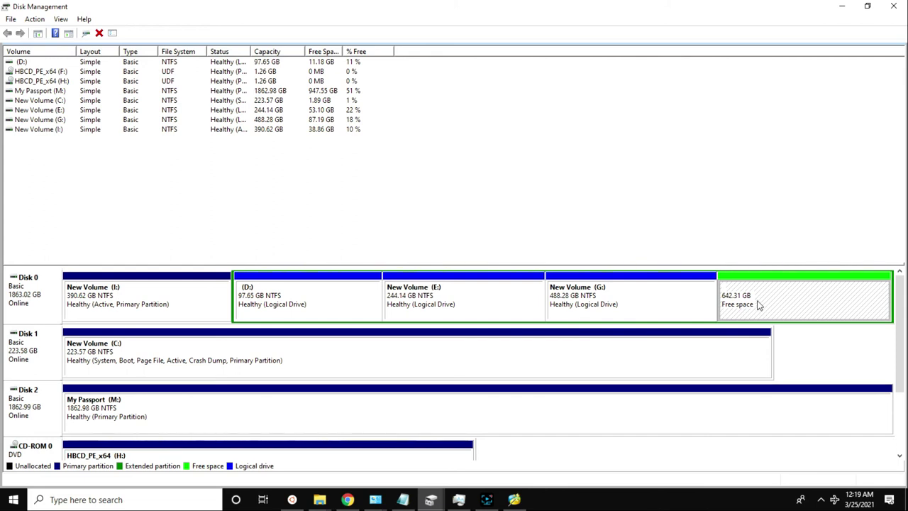
{"action": "left_click", "coordinate": [617, 314]}
{"action": "left_click", "coordinate": [761, 305]}
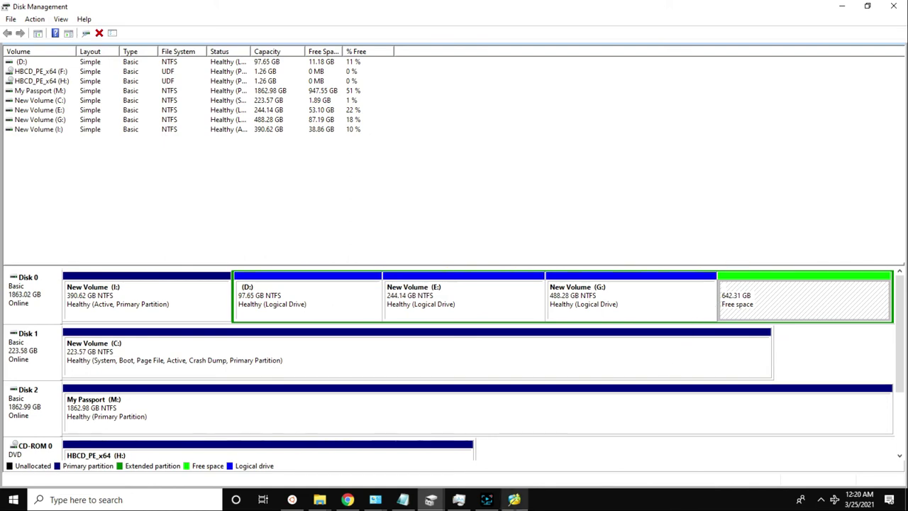
{"action": "left_click", "coordinate": [514, 500]}
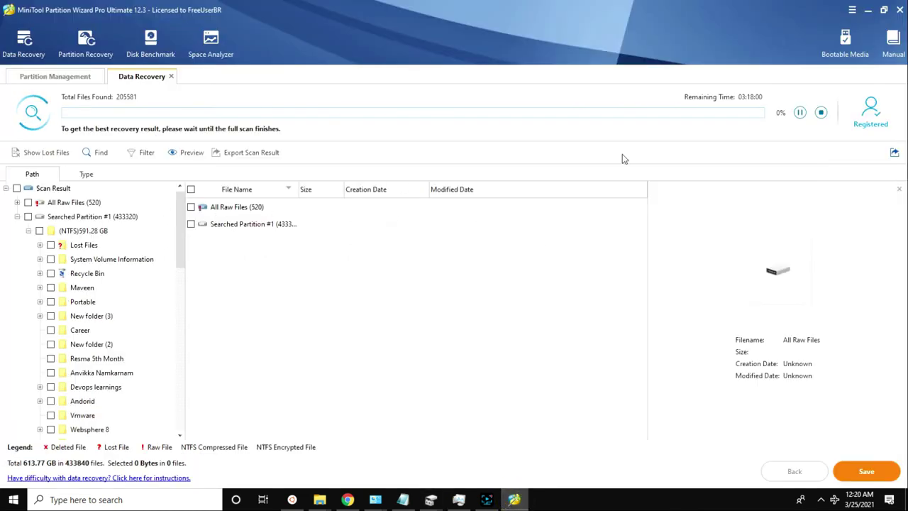
- Stop the scan and tick the photo folder under Existing Partition (NTFS) for recovery
{"action": "left_click", "coordinate": [820, 113]}
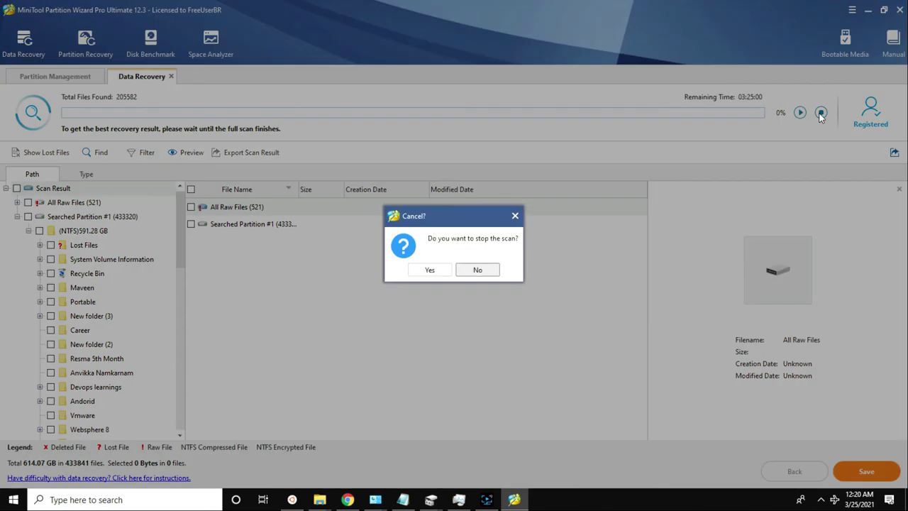
{"action": "left_click", "coordinate": [428, 271]}
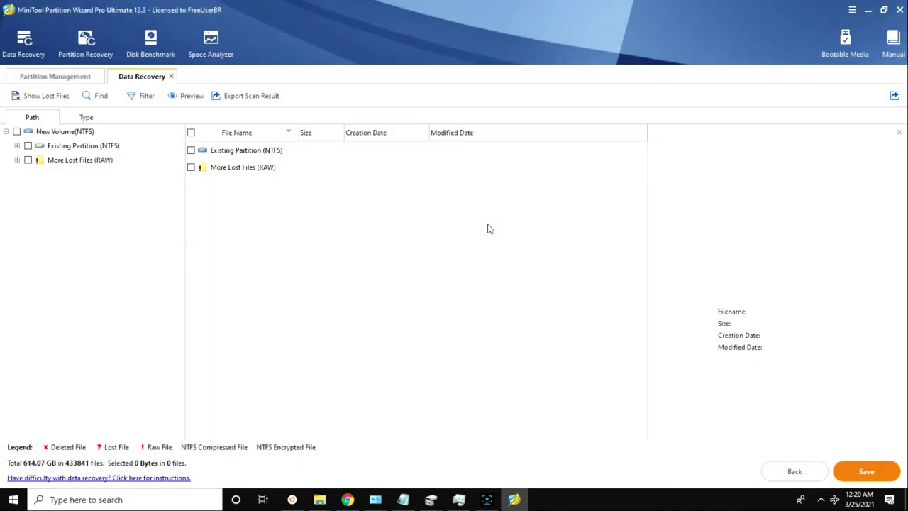
{"action": "left_click", "coordinate": [17, 147]}
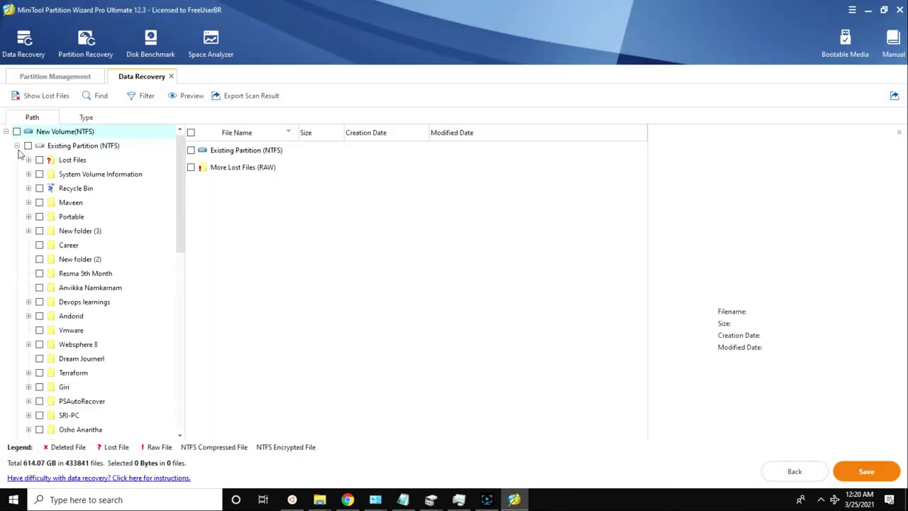
{"action": "scroll", "coordinate": [58, 287], "scroll_direction": "down", "scroll_amount": 2}
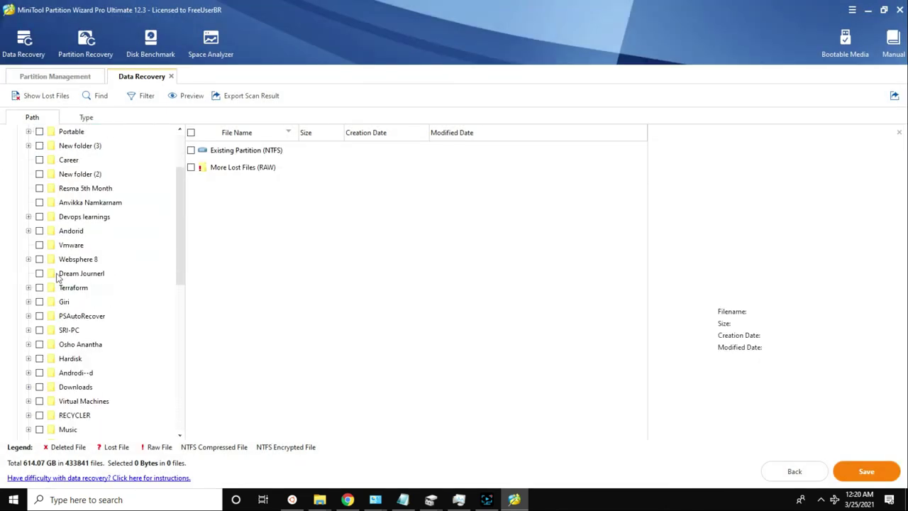
{"action": "left_click", "coordinate": [40, 202]}
- Preview photos DSC_0178 and DSC_0195, then choose Local Disk (D:) as the save destination
{"action": "left_click", "coordinate": [85, 207]}
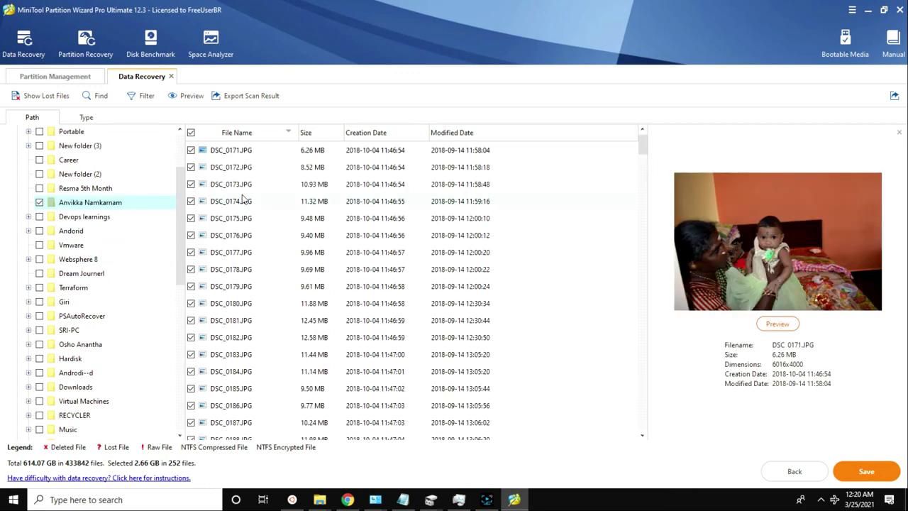
{"action": "left_click", "coordinate": [240, 270]}
{"action": "scroll", "coordinate": [240, 295], "scroll_direction": "down", "scroll_amount": 5}
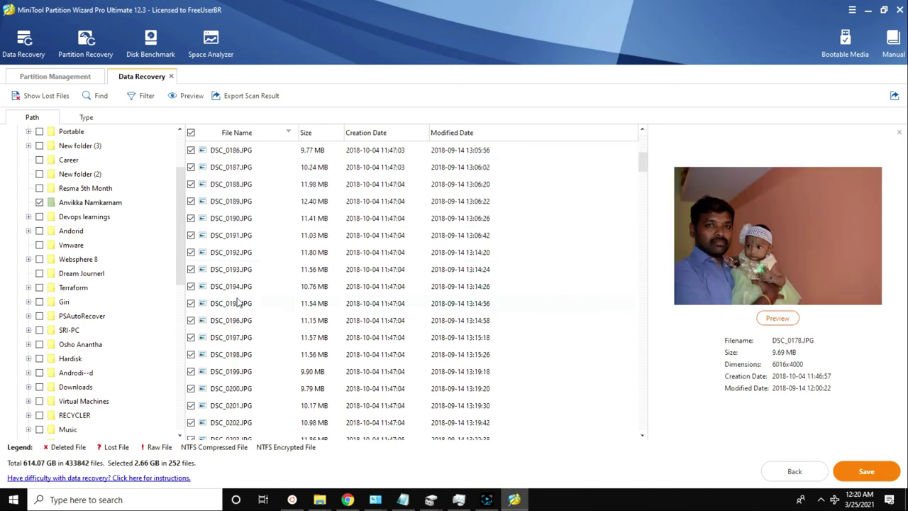
{"action": "left_click", "coordinate": [239, 302]}
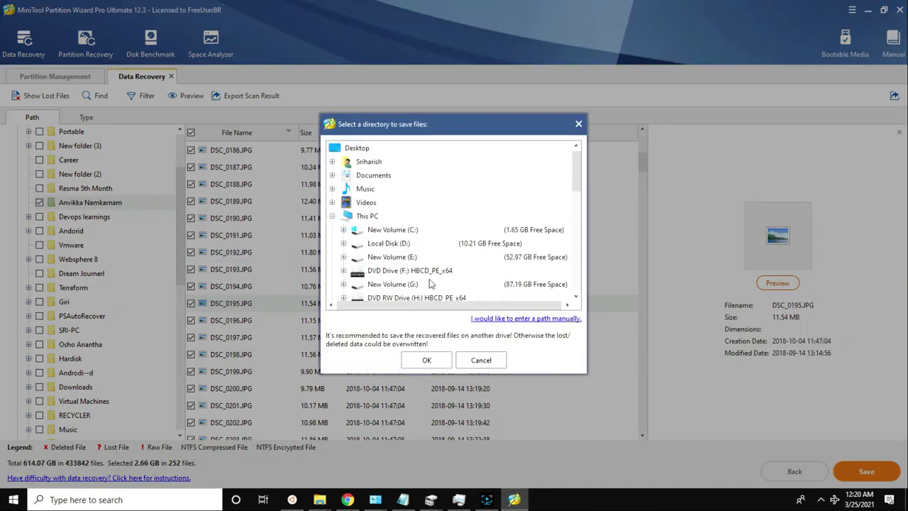
{"action": "scroll", "coordinate": [396, 232], "scroll_direction": "down", "scroll_amount": 3}
{"action": "scroll", "coordinate": [396, 231], "scroll_direction": "up", "scroll_amount": 2}
{"action": "left_click", "coordinate": [391, 204]}
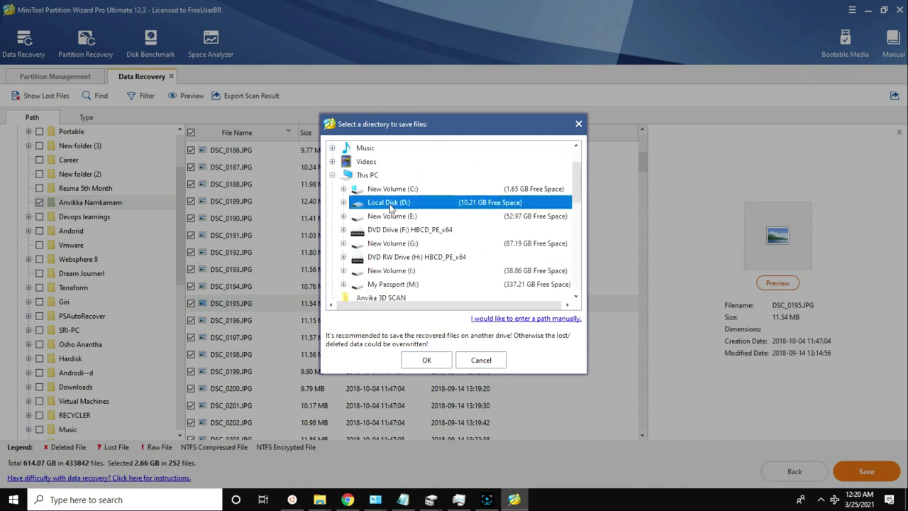